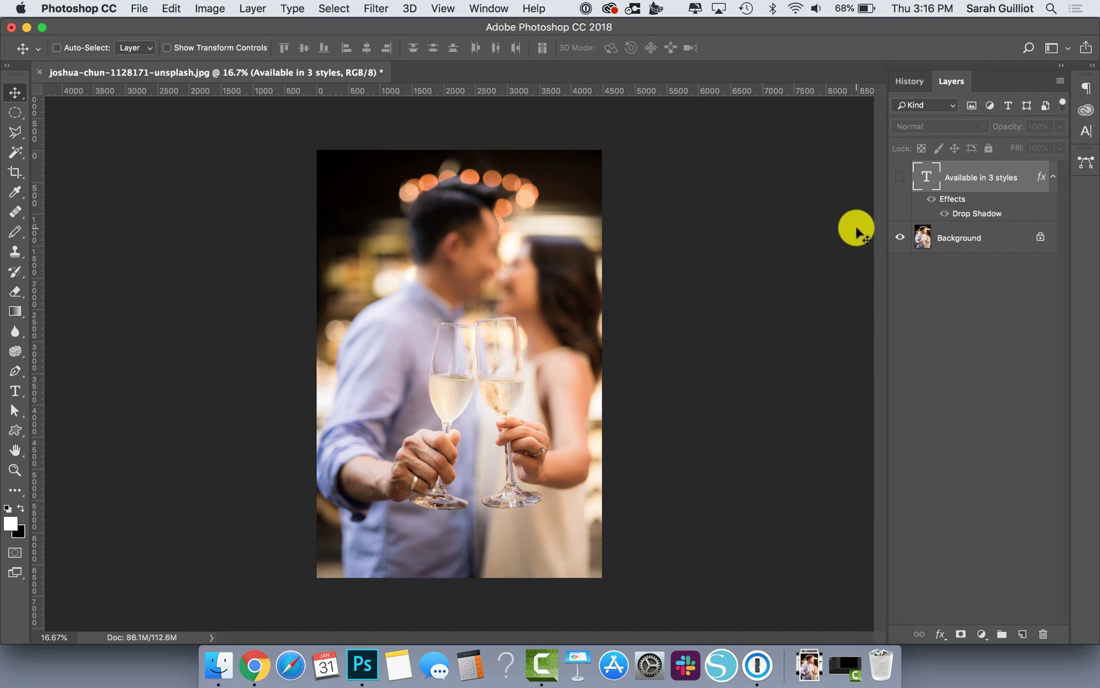
# Show the "Available in 3 styles" text layer over the photo and hide it again
pyautogui.click(900, 178)
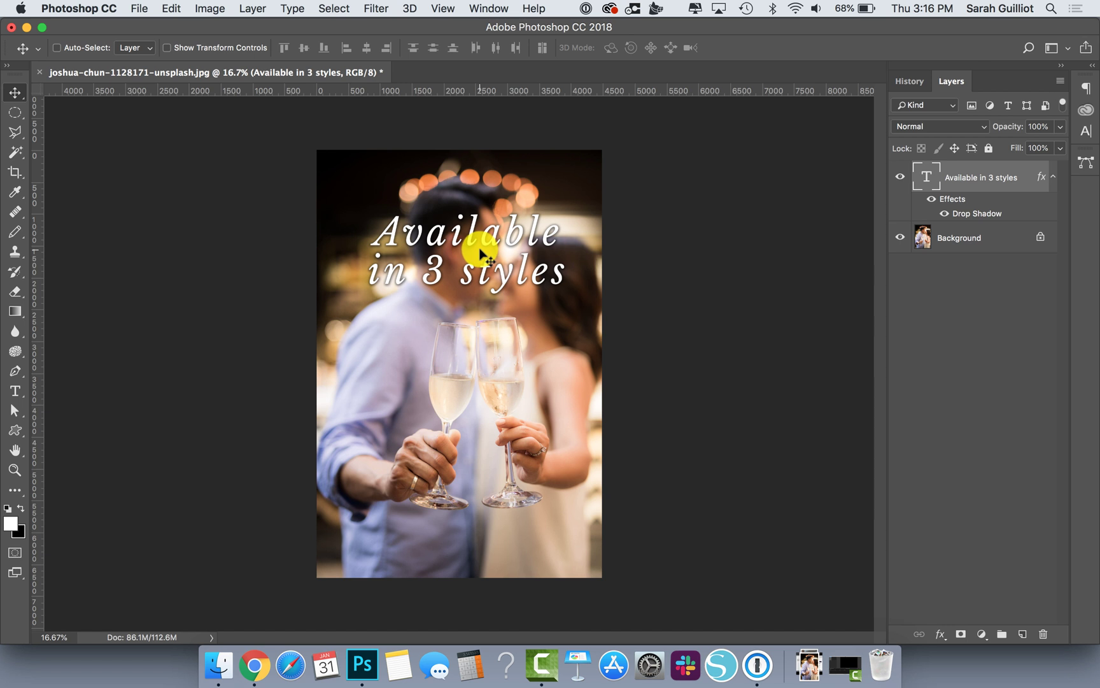
pyautogui.click(900, 179)
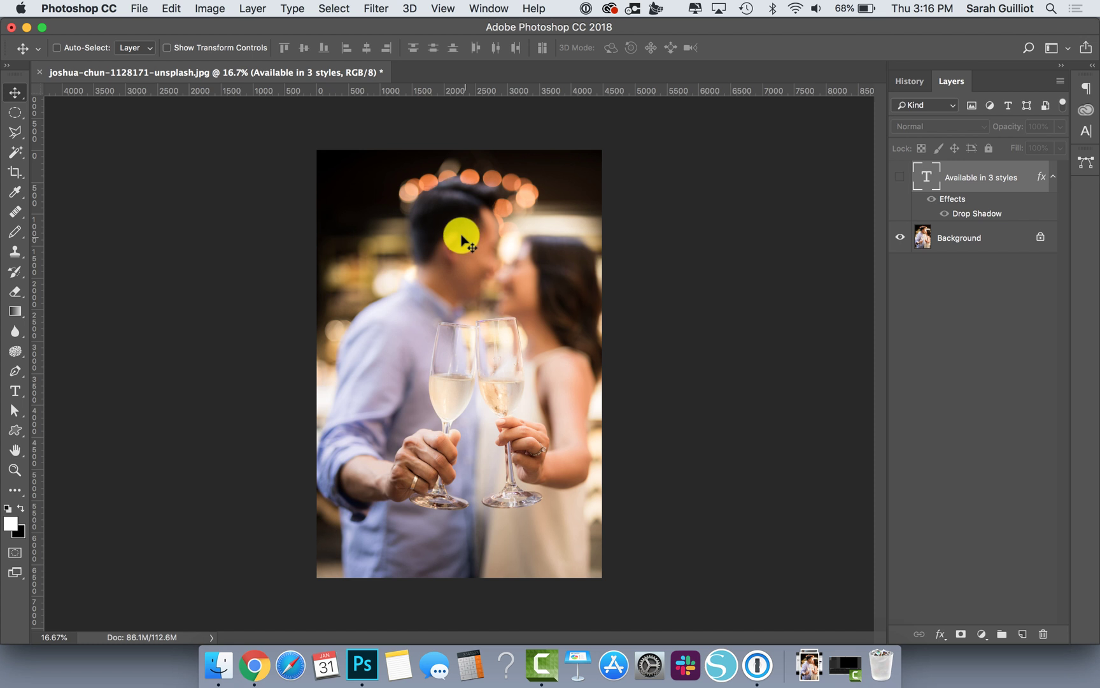
# Set the crop ratio to 4:5 (8:10) and swap its dimensions to a landscape 5 by 4 frame
pyautogui.click(14, 176)
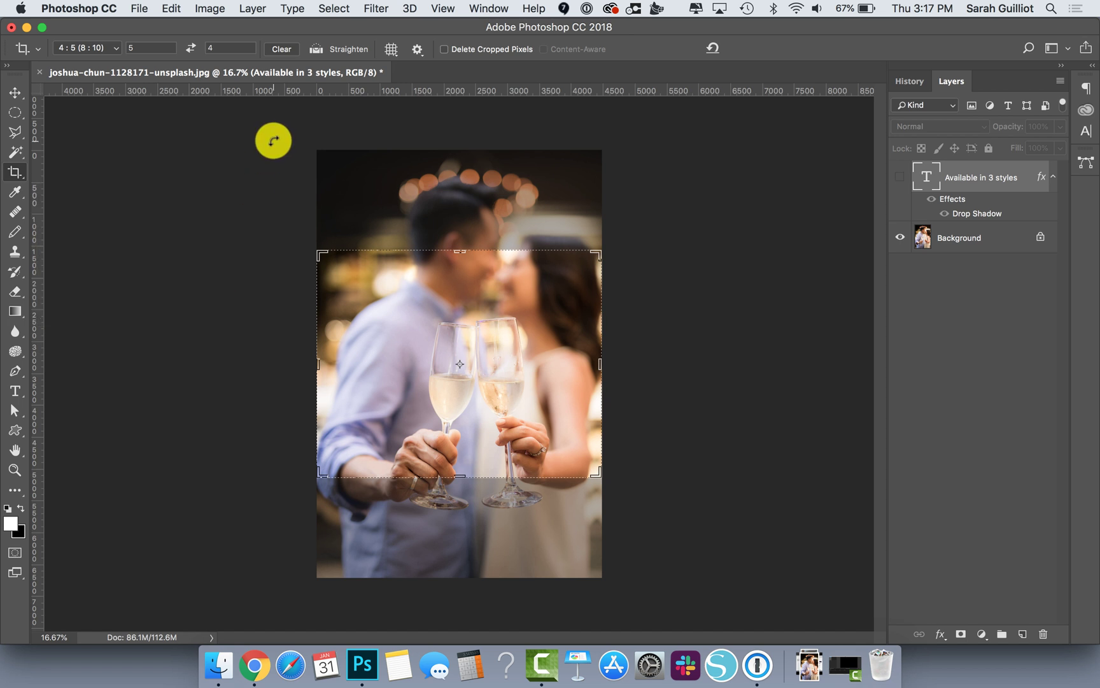
pyautogui.click(114, 49)
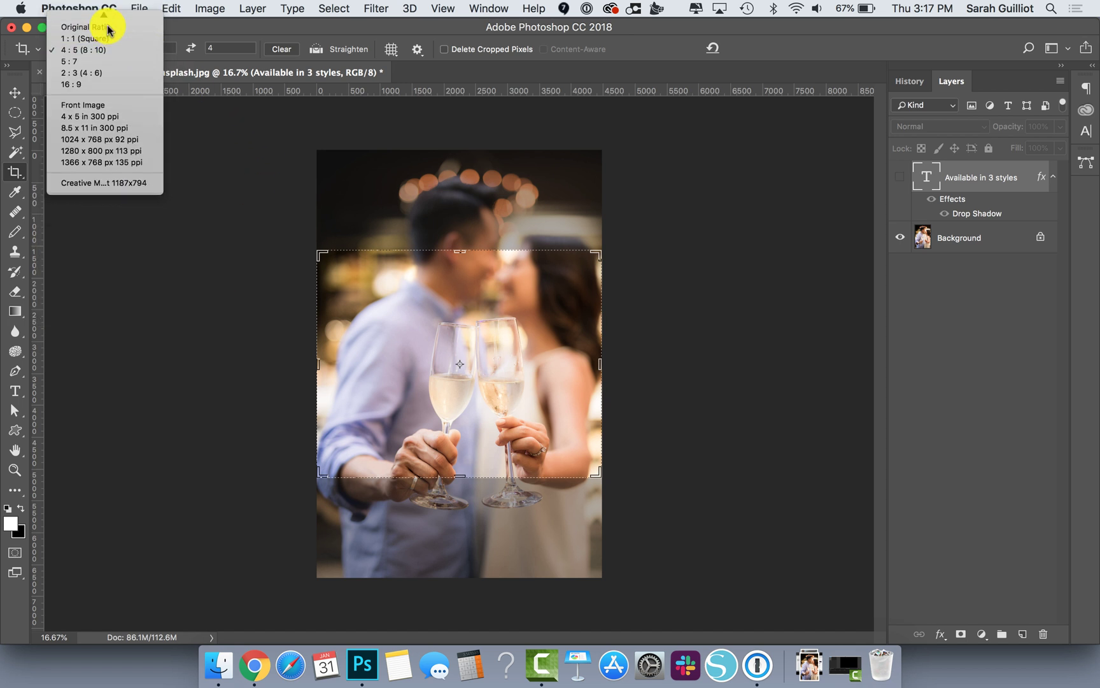
pyautogui.click(109, 29)
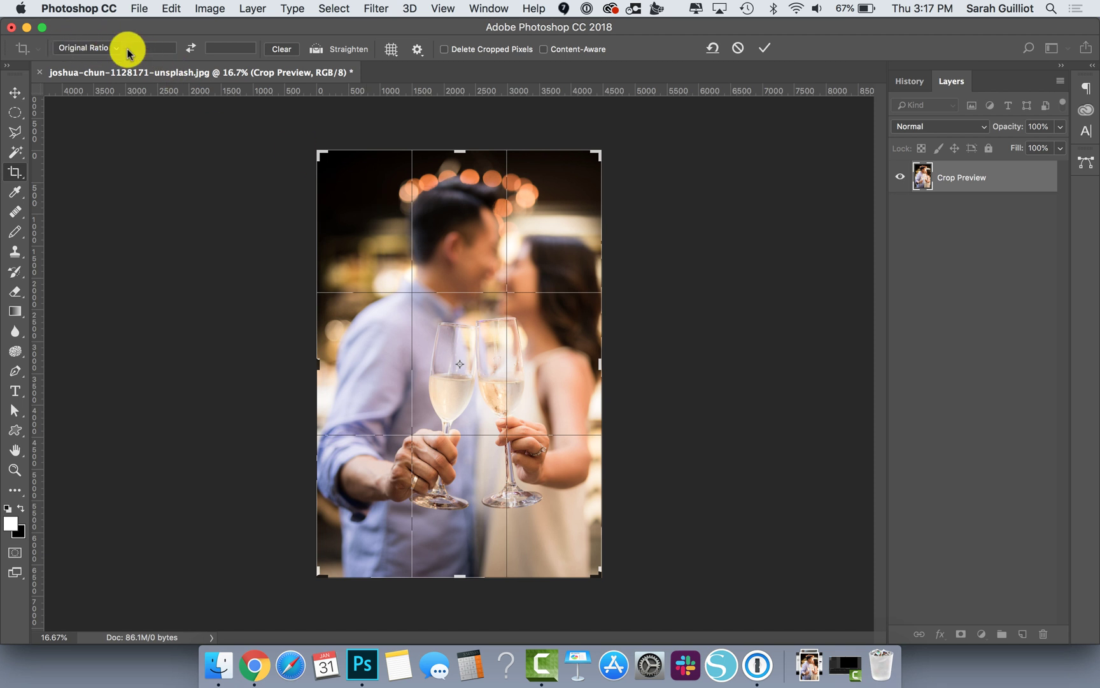
pyautogui.click(117, 51)
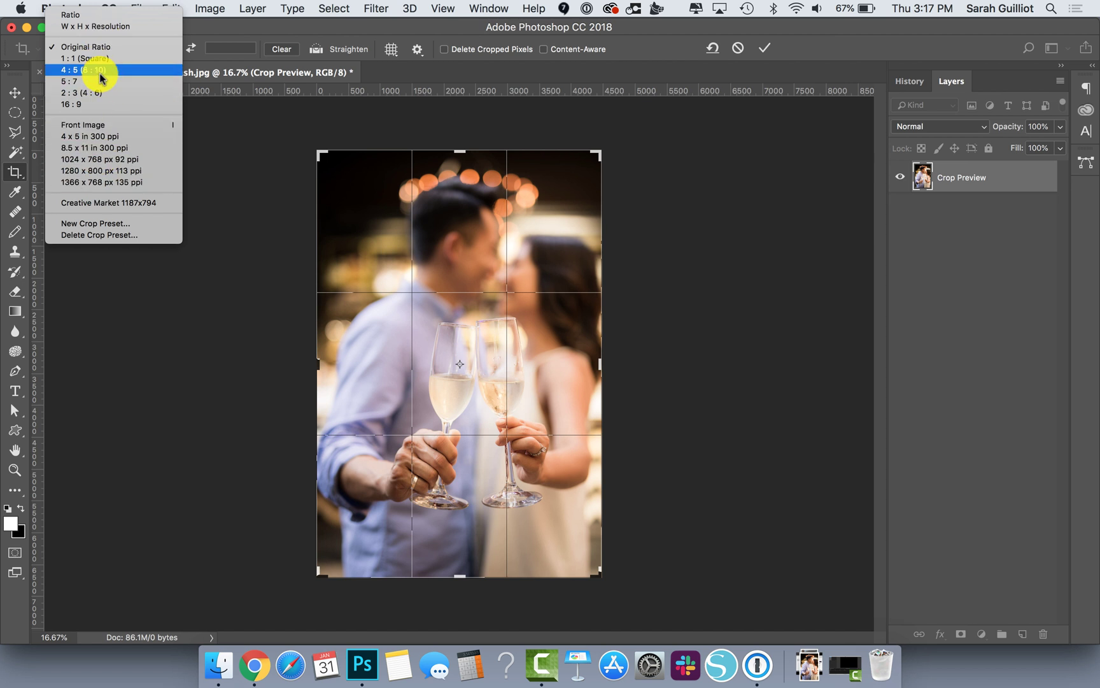
pyautogui.click(113, 70)
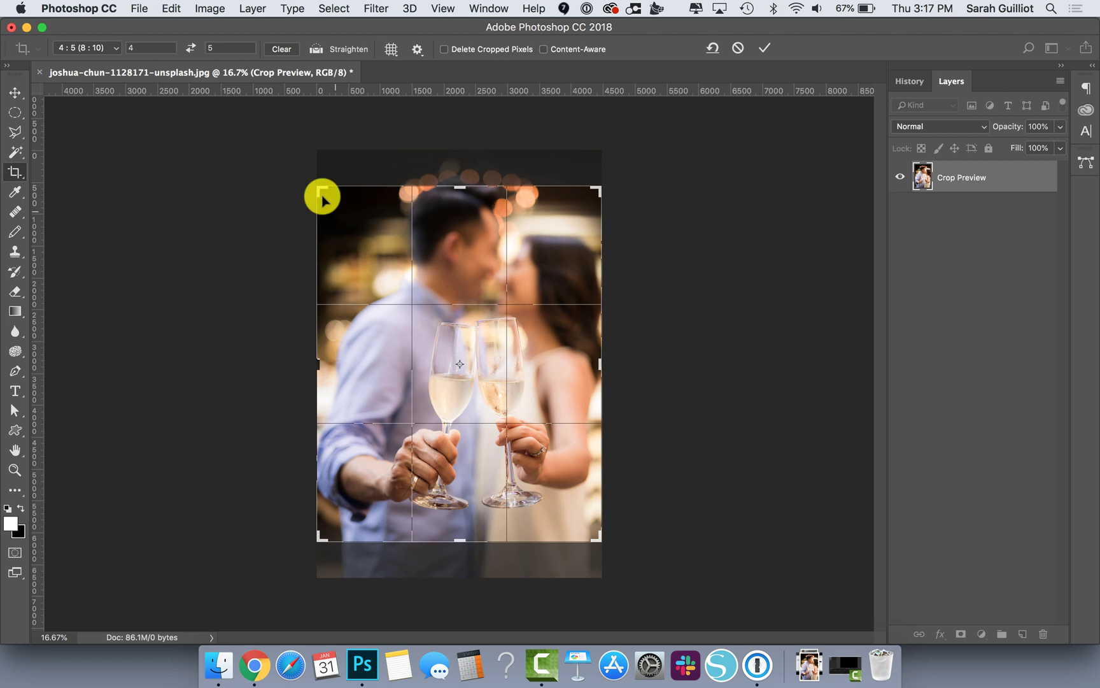
pyautogui.click(192, 50)
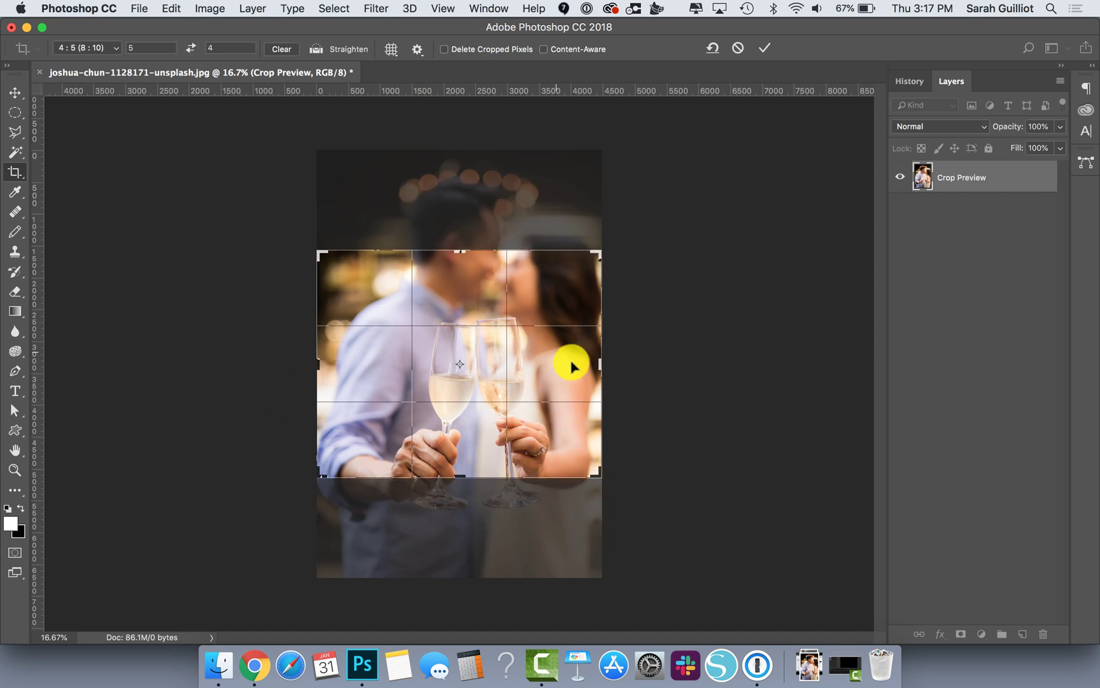
pyautogui.moveTo(570, 368); pyautogui.dragTo(571, 347)
pyautogui.press('super+r')
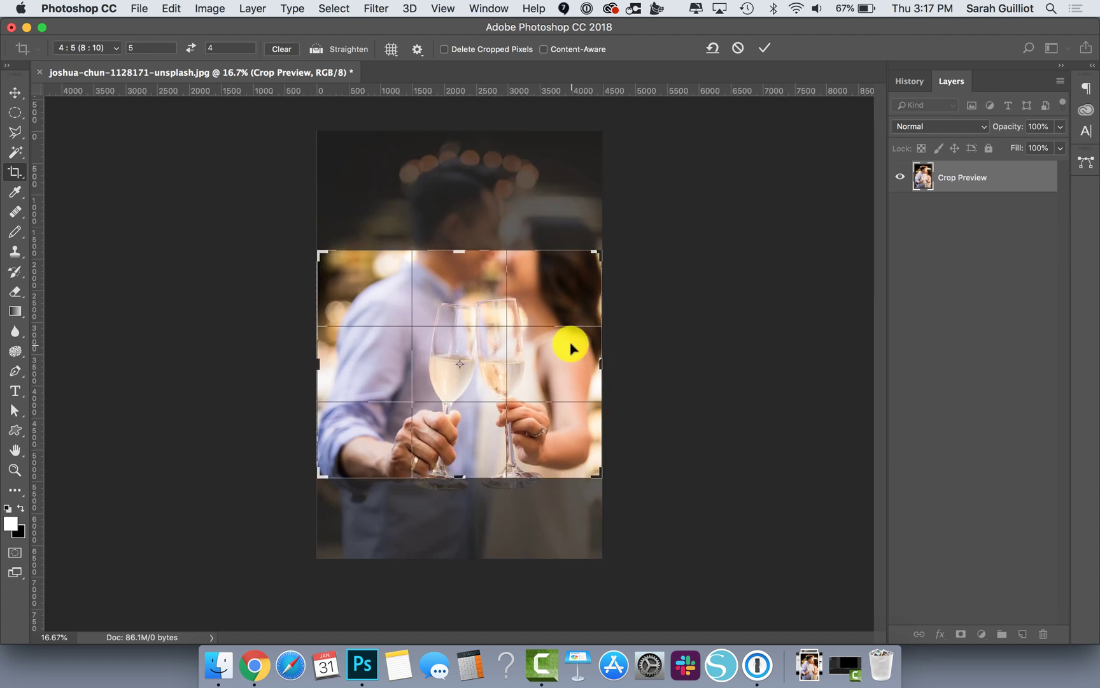
pyautogui.hotkey('shift', 'Up')
pyautogui.hotkey('shift', 'Up')
pyautogui.hotkey('shift', 'Up')
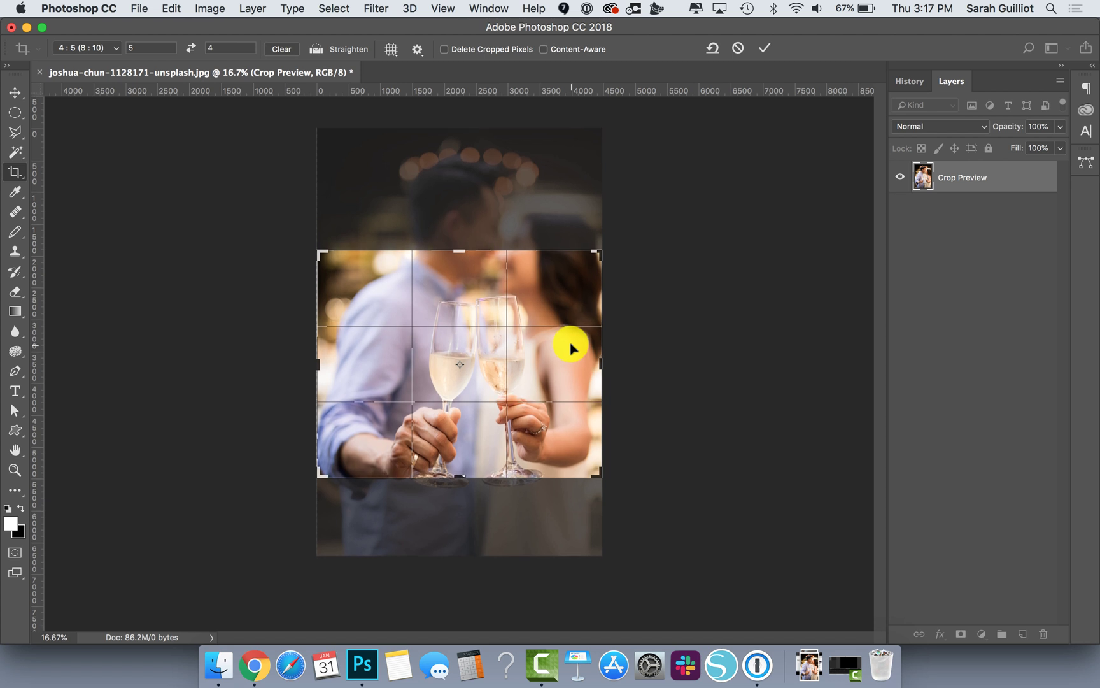
pyautogui.hotkey('shift', 'Left')
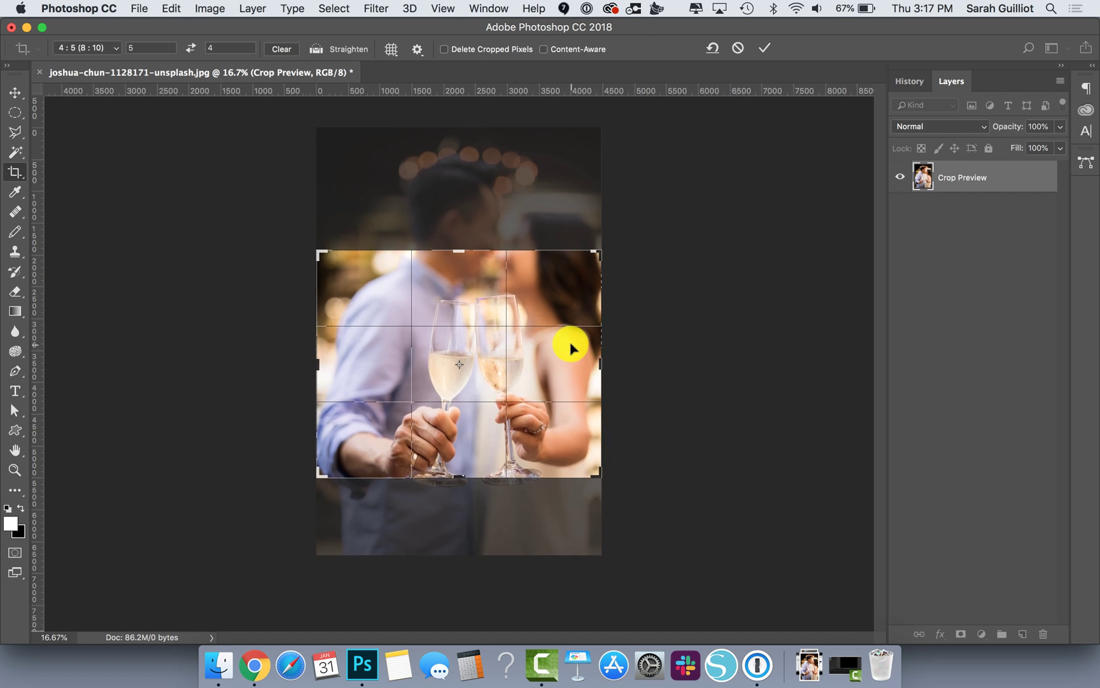
pyautogui.hotkey('shift', 'Right')
pyautogui.hotkey('shift', 'Up')
pyautogui.hotkey('shift', 'Up')
pyautogui.hotkey('shift', 'Up')
pyautogui.hotkey('shift', 'Up')
pyautogui.hotkey('shift', 'Up')
pyautogui.hotkey('shift', 'Up')
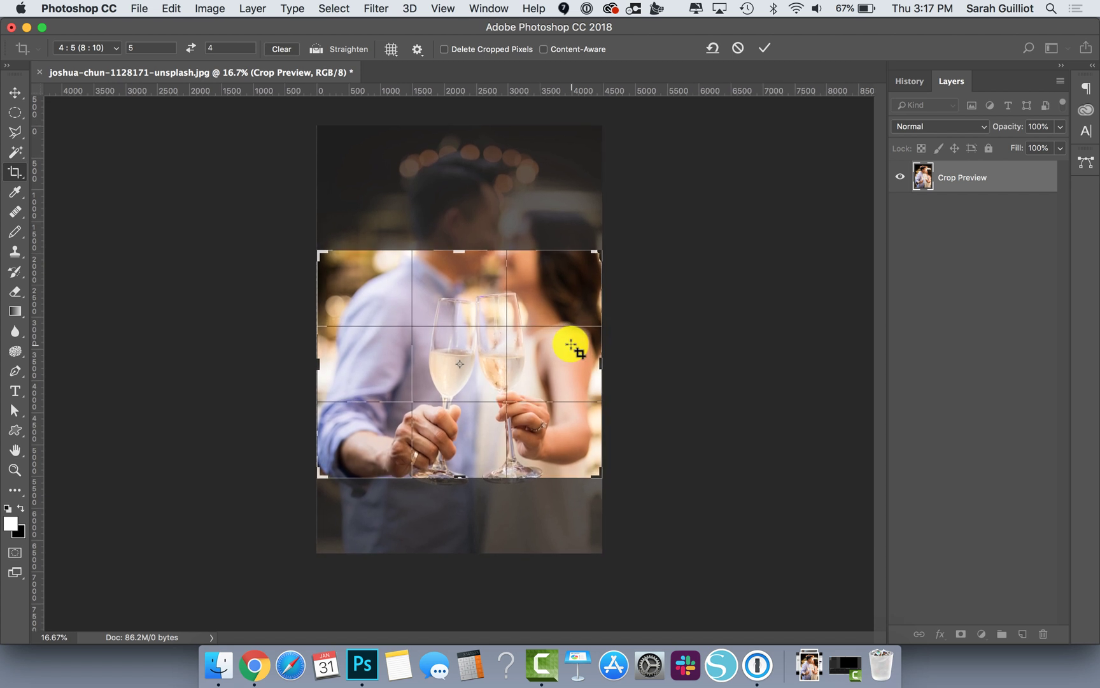
pyautogui.hotkey('shift', 'Up')
pyautogui.hotkey('shift', 'Up')
pyautogui.hotkey('shift', 'Up')
pyautogui.hotkey('shift', 'Up')
pyautogui.hotkey('shift', 'Up')
pyautogui.hotkey('shift', 'Up')
pyautogui.hotkey('shift', 'Up')
pyautogui.hotkey('shift', 'Up')
pyautogui.hotkey('shift', 'Up')
pyautogui.hotkey('shift', 'Up')
pyautogui.hotkey('shift', 'Up')
pyautogui.hotkey('shift', 'Up')
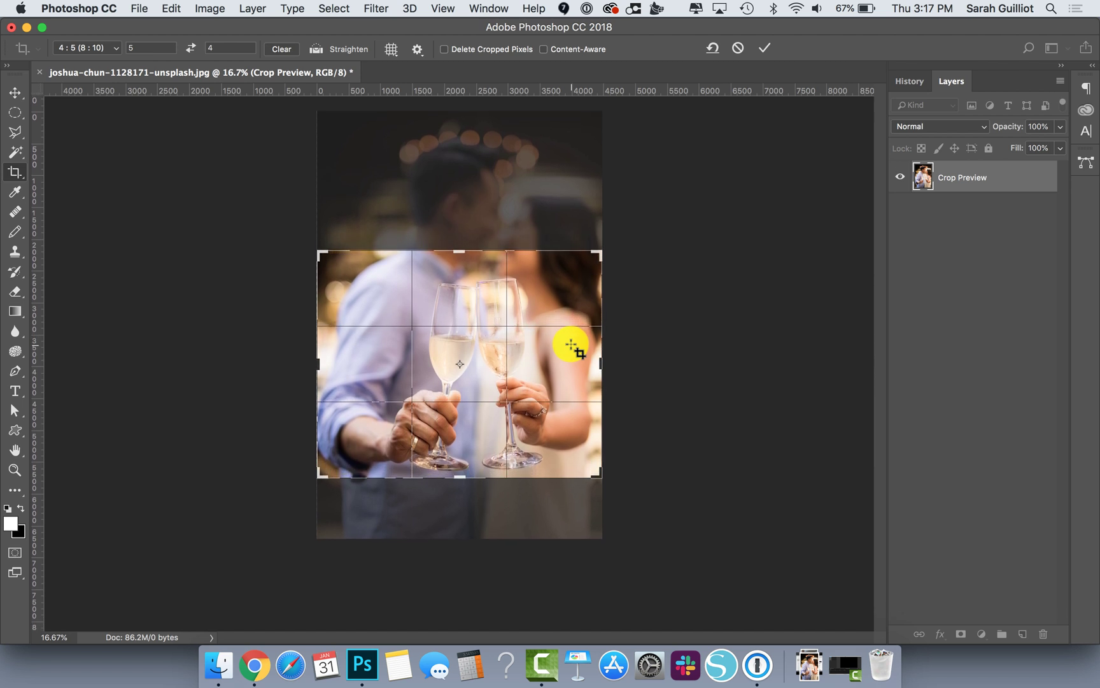
pyautogui.hotkey('shift', 'Up')
pyautogui.hotkey('shift', 'Up')
pyautogui.hotkey('shift', 'Up')
pyautogui.hotkey('shift', 'Up')
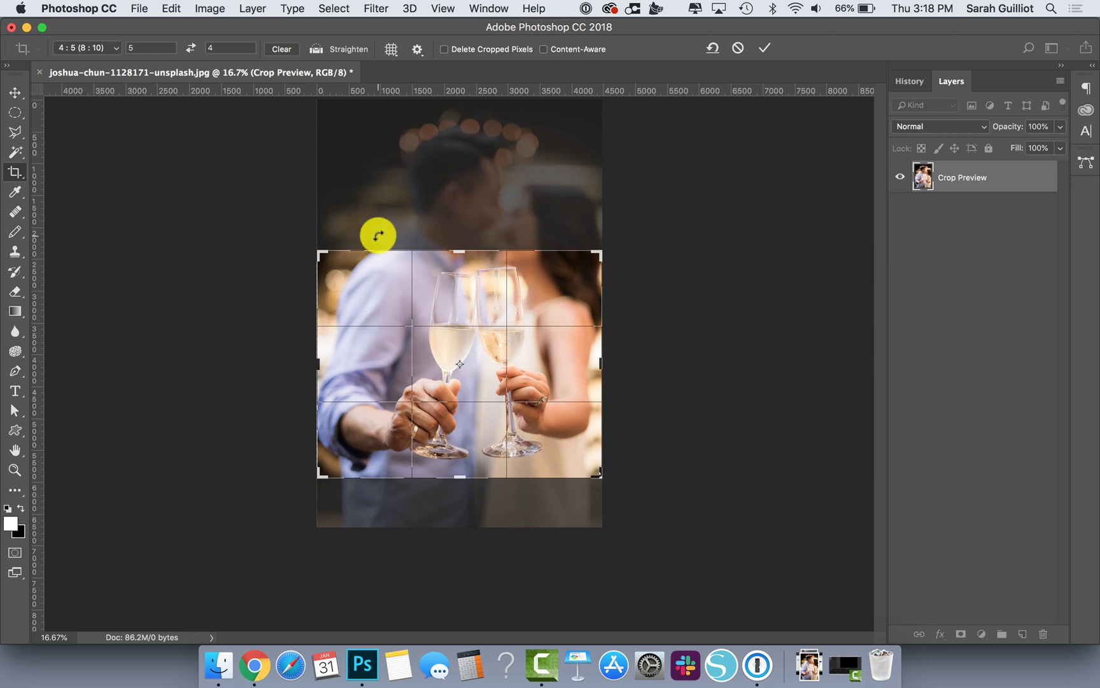
pyautogui.press('Escape')
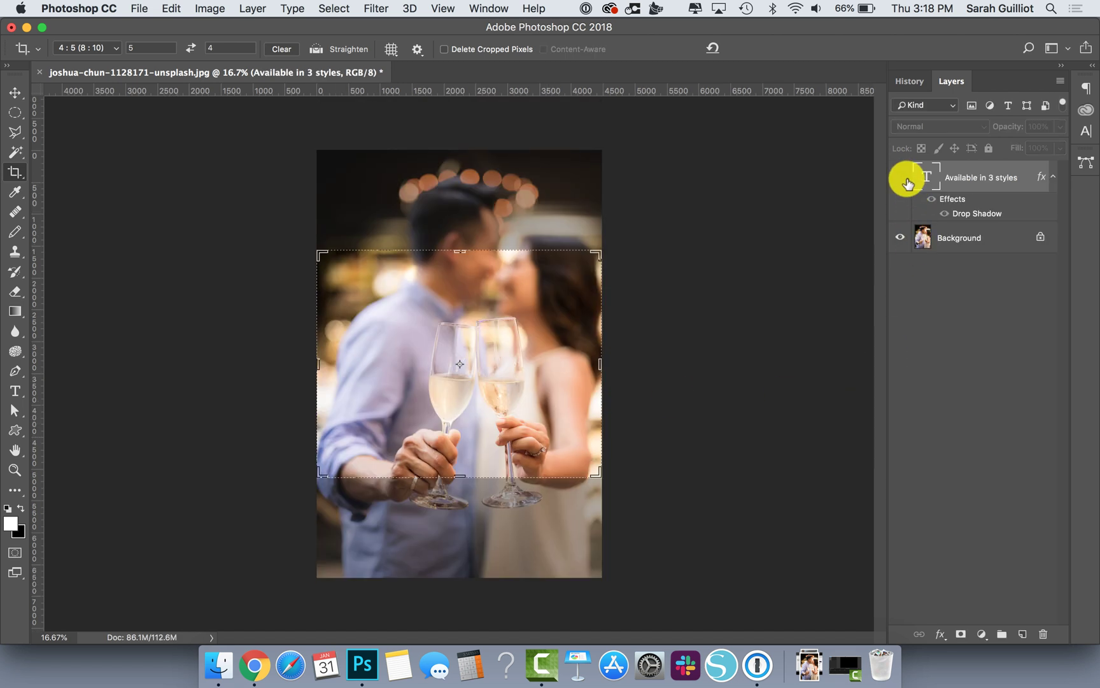
# Make the "Available in 3 styles" text layer visible
pyautogui.click(904, 179)
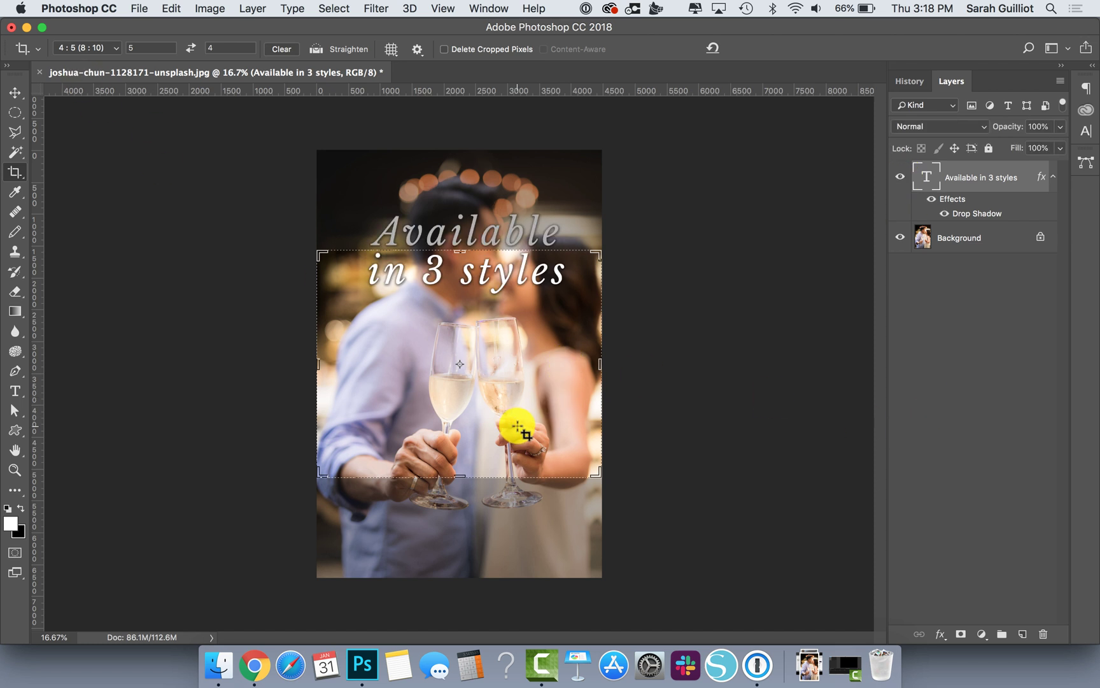
pyautogui.moveTo(491, 393); pyautogui.dragTo(628, 369)
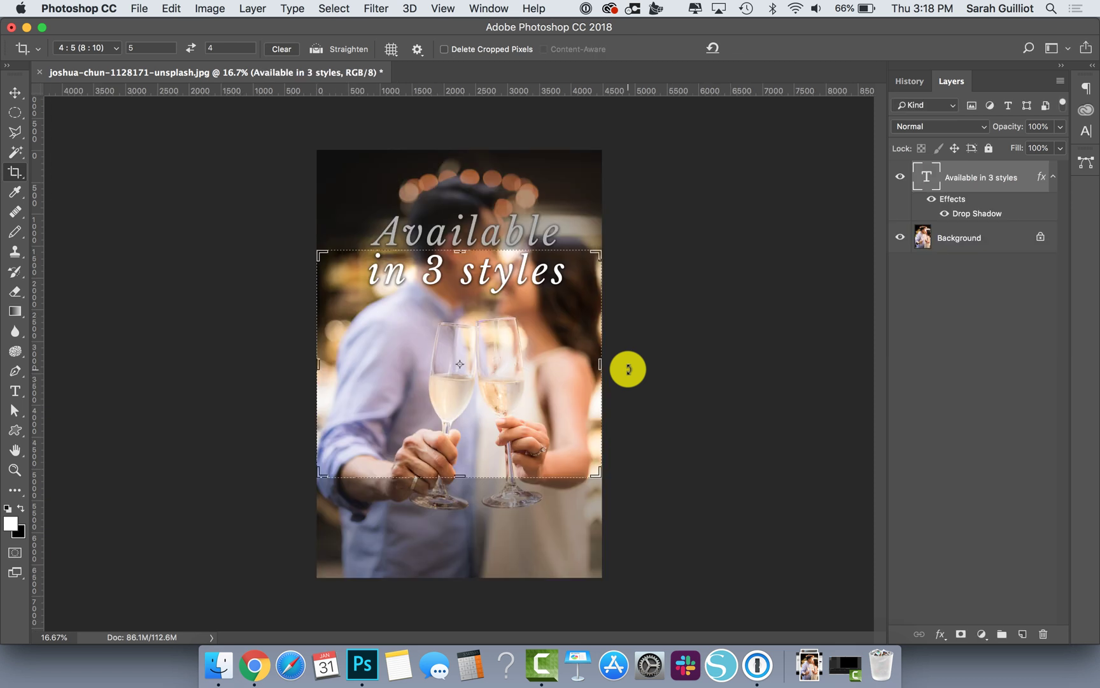
pyautogui.press('Escape')
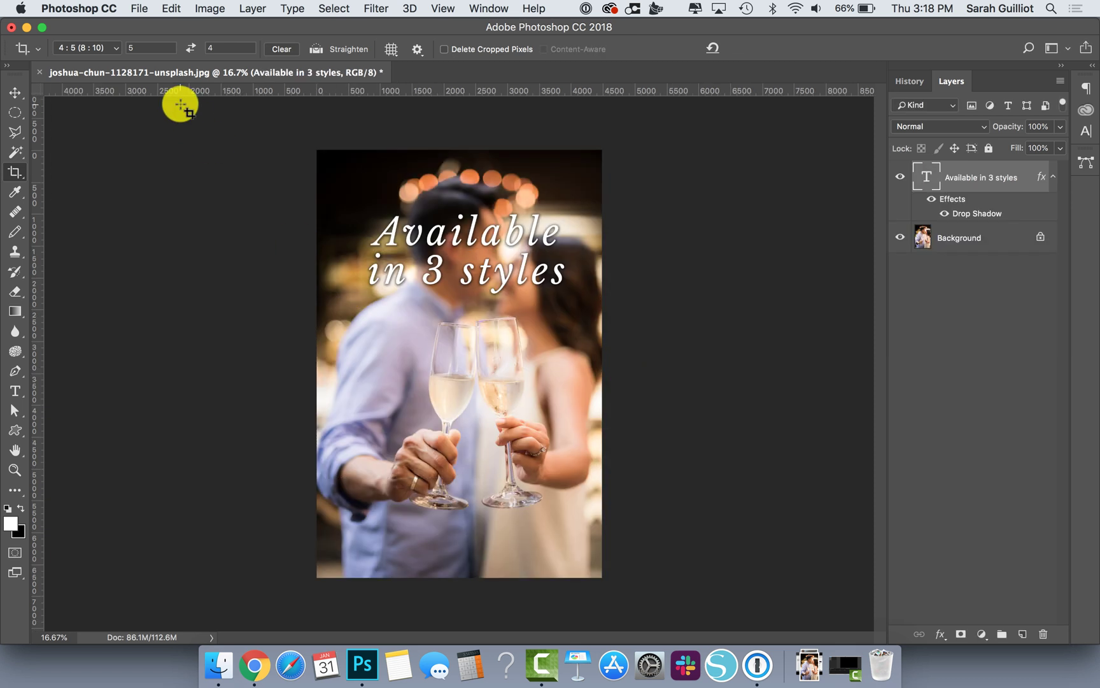
pyautogui.click(239, 233)
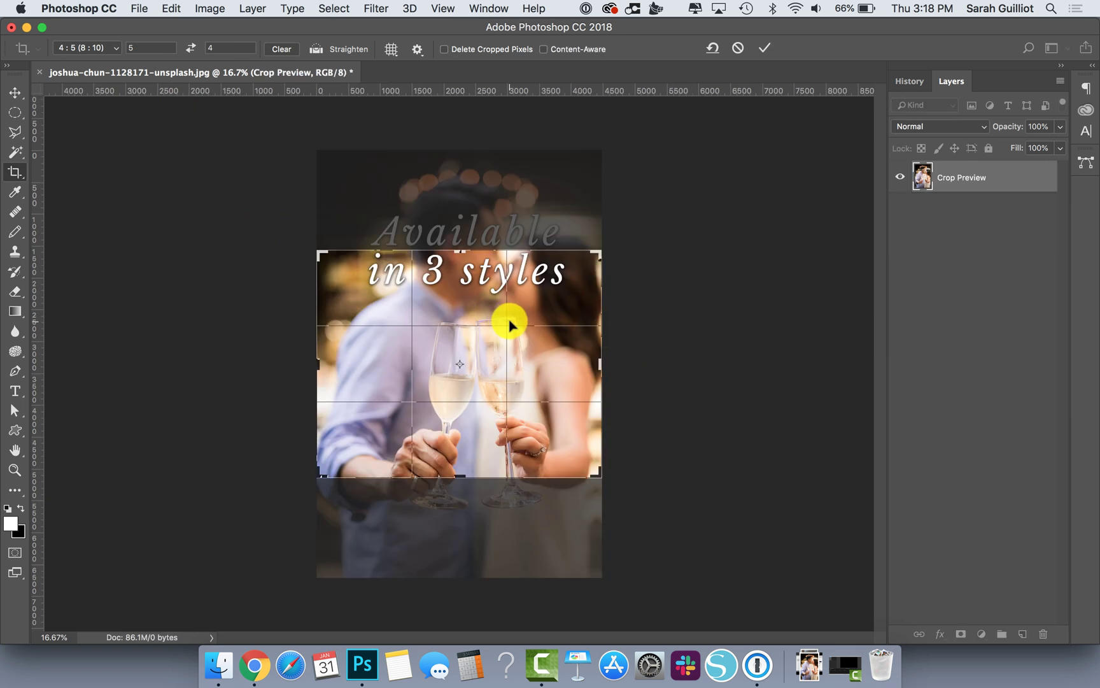
pyautogui.moveTo(553, 316); pyautogui.dragTo(553, 264)
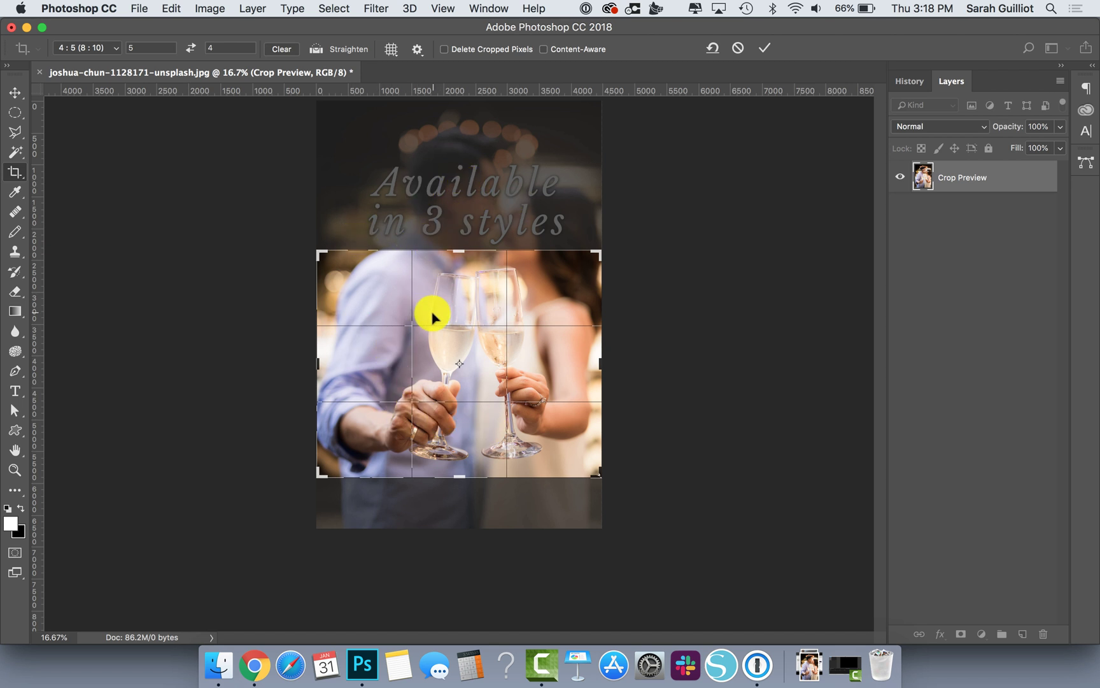
pyautogui.press('Escape')
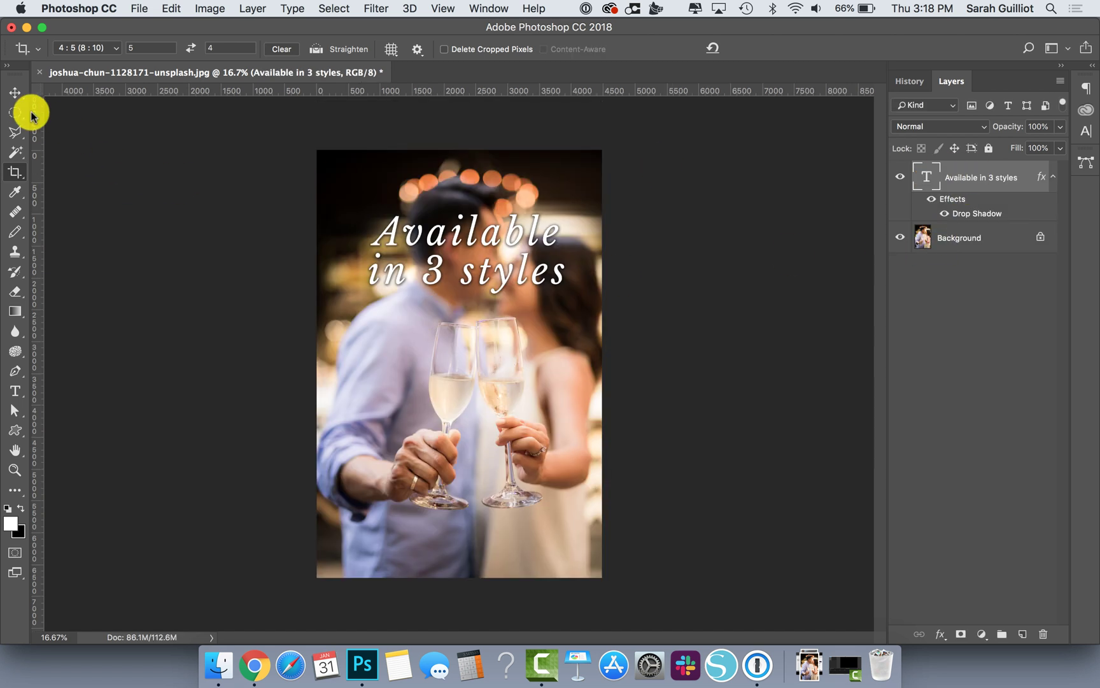
# Move the "Available in 3 styles" text down over the champagne glasses
pyautogui.click(16, 93)
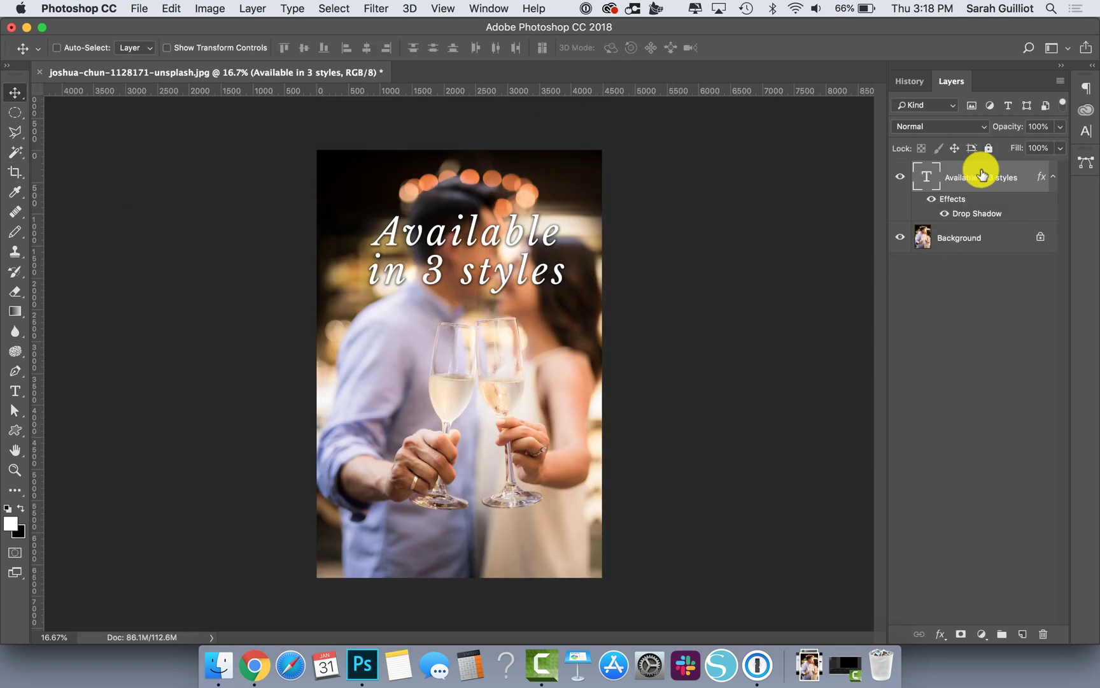
pyautogui.moveTo(494, 230); pyautogui.dragTo(456, 367)
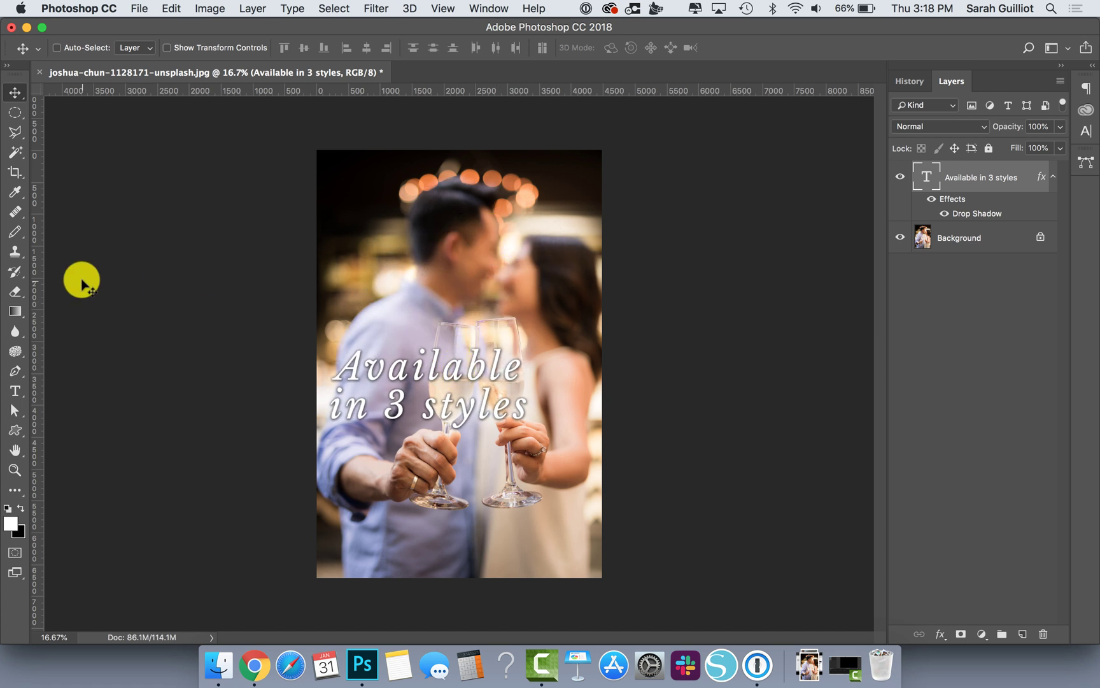
# Set all of the "Available in 3 styles" text to 458 pt and left-align it
pyautogui.click(15, 390)
pyautogui.doubleClick(366, 367)
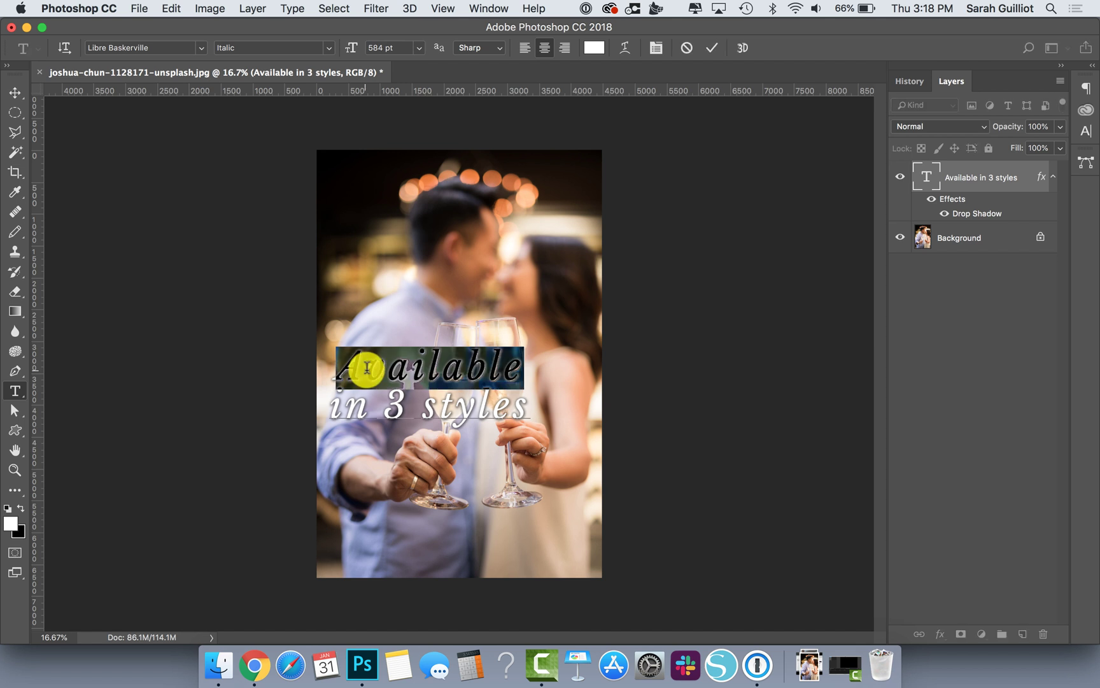
pyautogui.press('super+a')
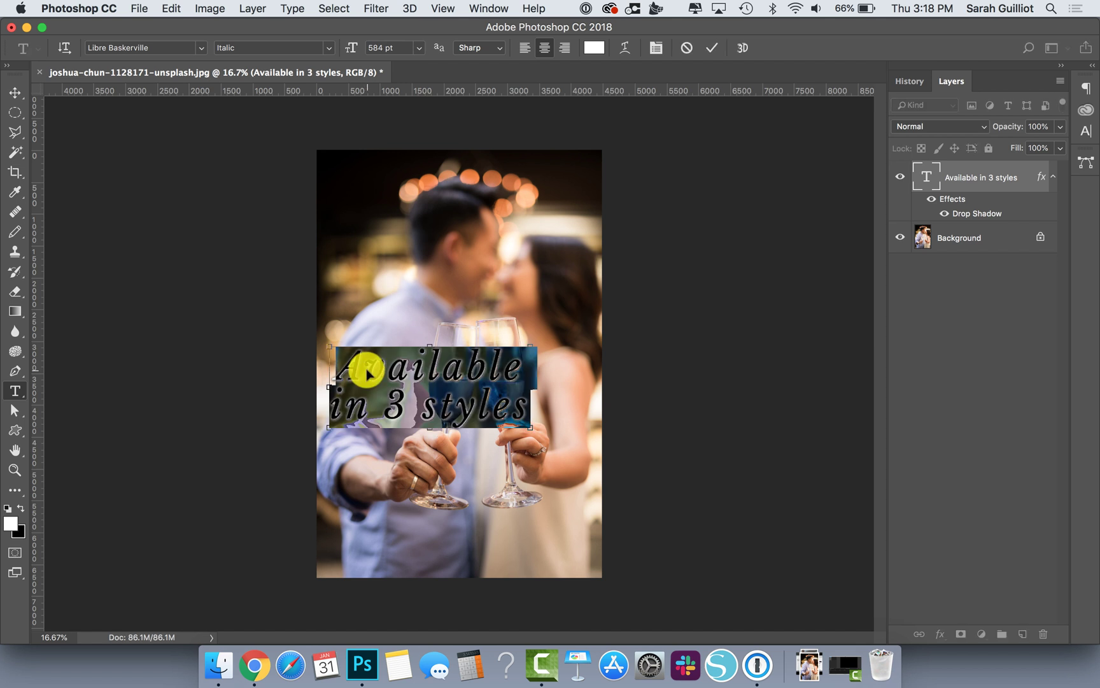
pyautogui.moveTo(354, 49); pyautogui.dragTo(258, 38)
pyautogui.click(521, 50)
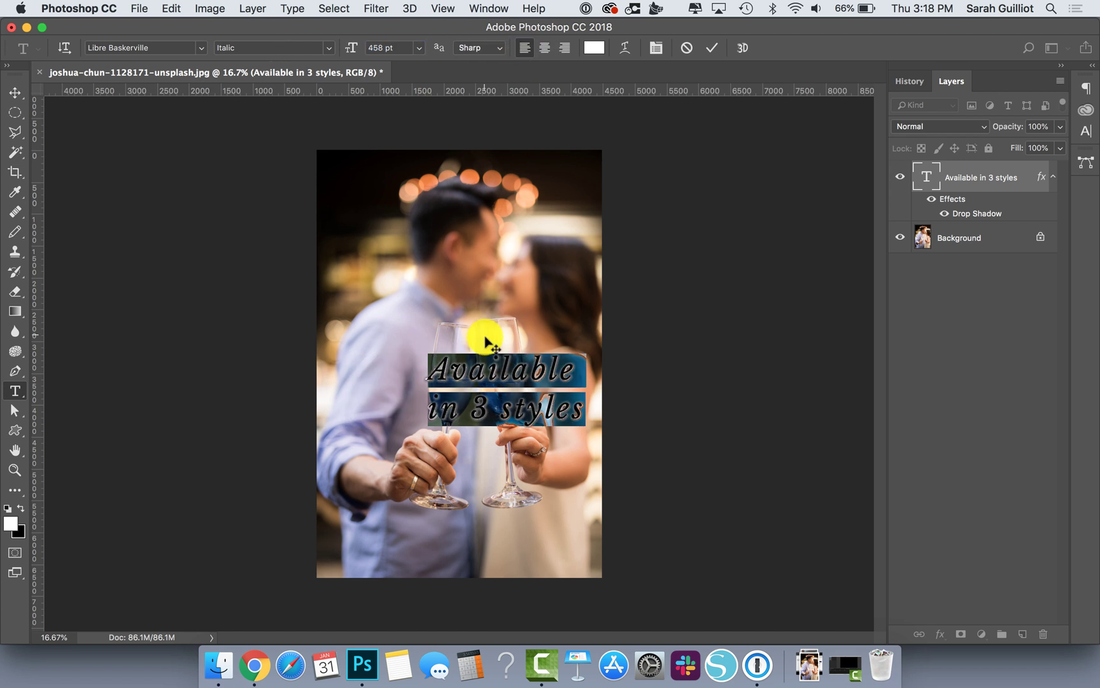
# Scale the text down to about 64.4% and place it on the man's shirt, just left of the champagne glasses
pyautogui.click(15, 92)
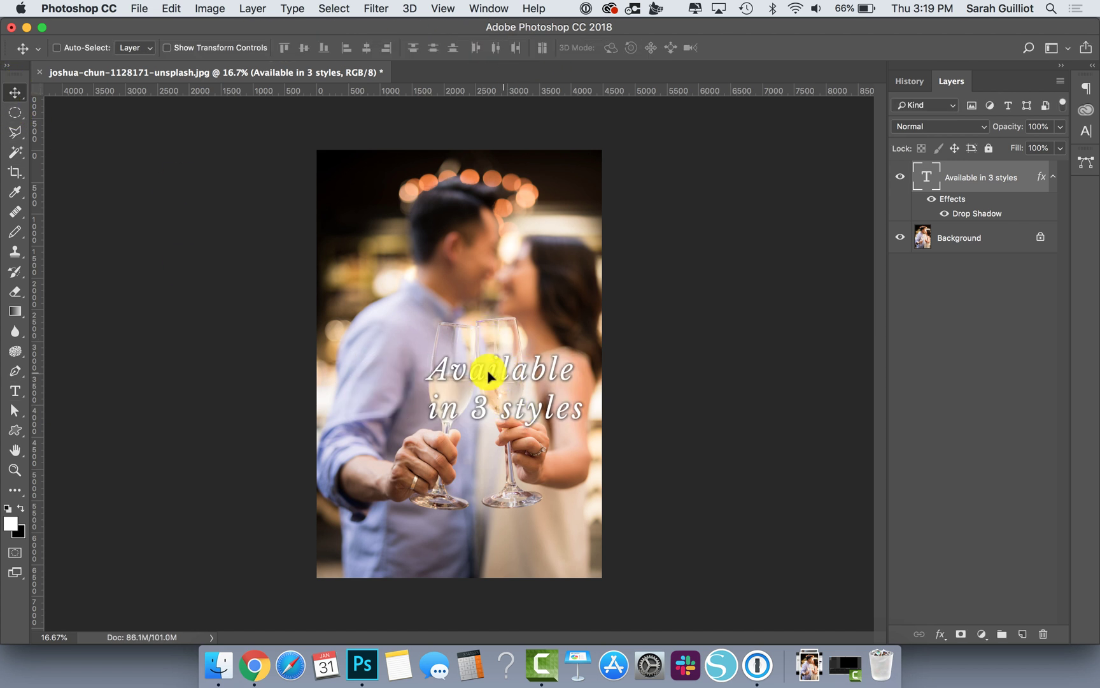
pyautogui.moveTo(490, 370); pyautogui.dragTo(390, 352)
pyautogui.press('super+t')
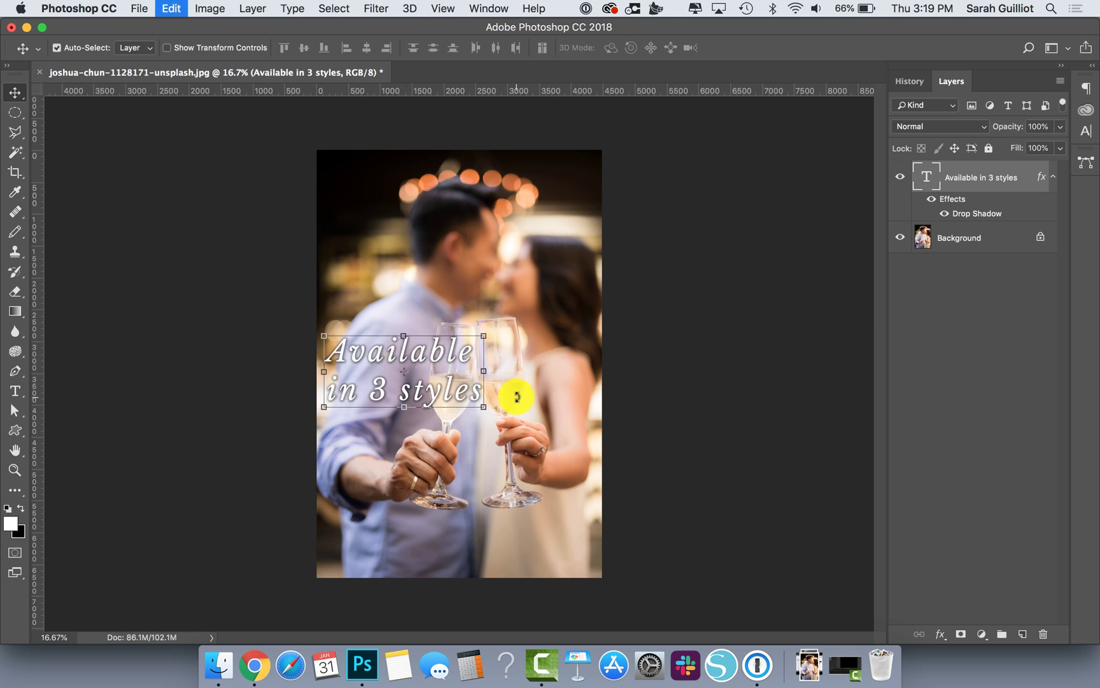
pyautogui.moveTo(486, 405); pyautogui.dragTo(419, 396)
pyautogui.moveTo(387, 352); pyautogui.dragTo(390, 380)
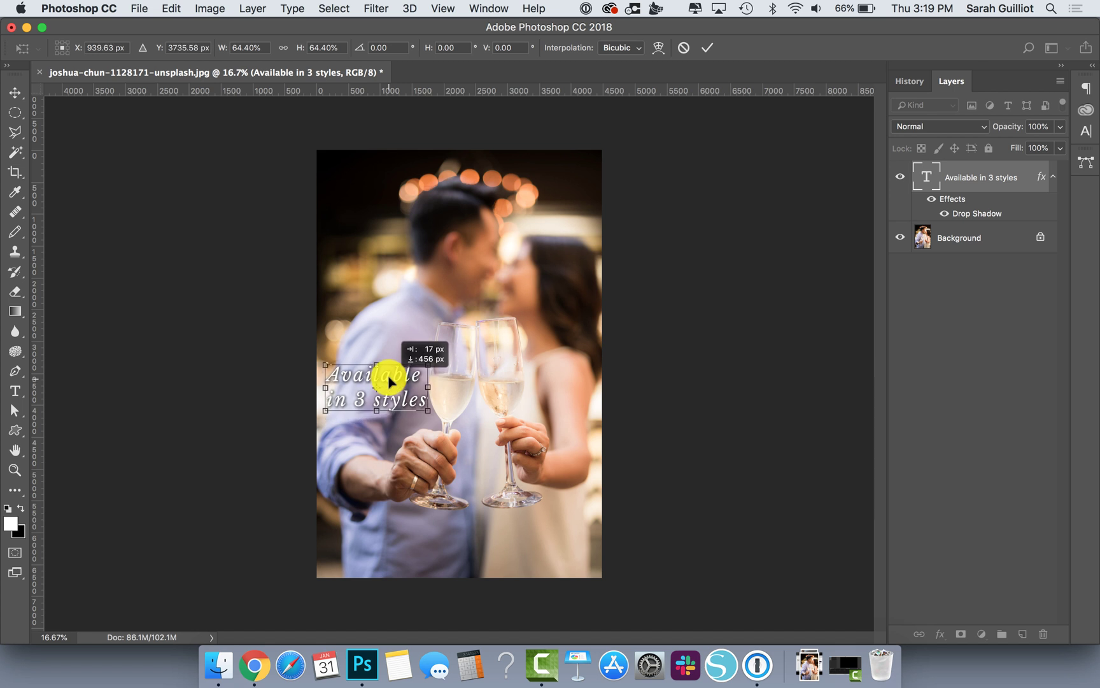
pyautogui.press('Return')
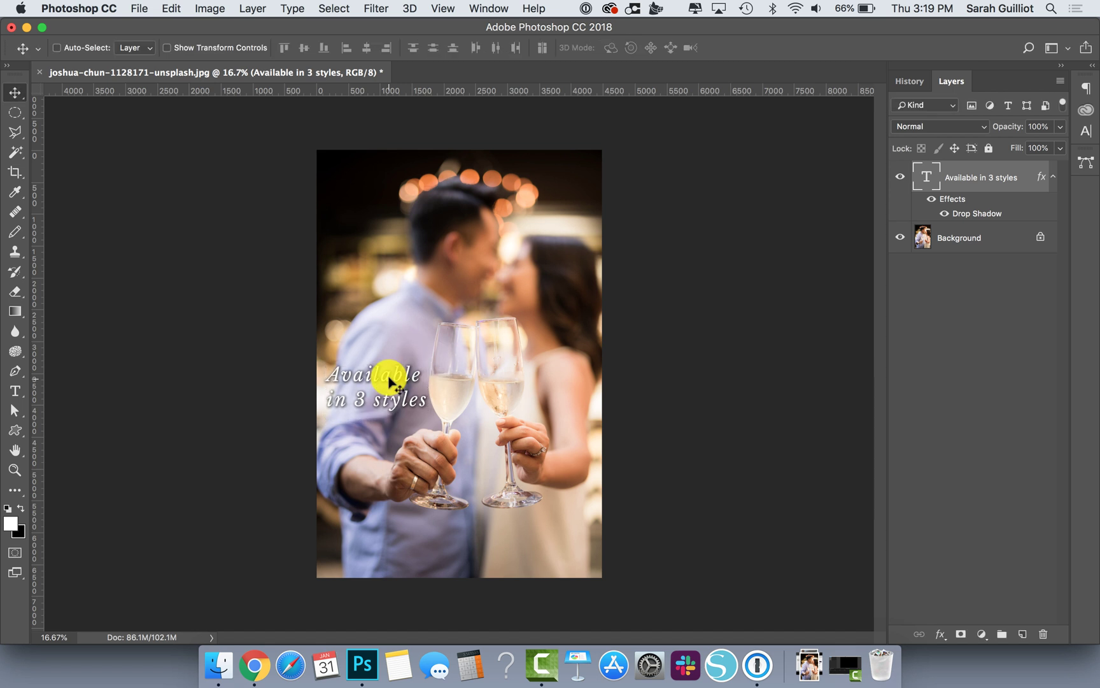
# Crop the image to the 5 by 4 frame around the text, hands and glasses, keeping Delete Cropped Pixels off
pyautogui.press('c')
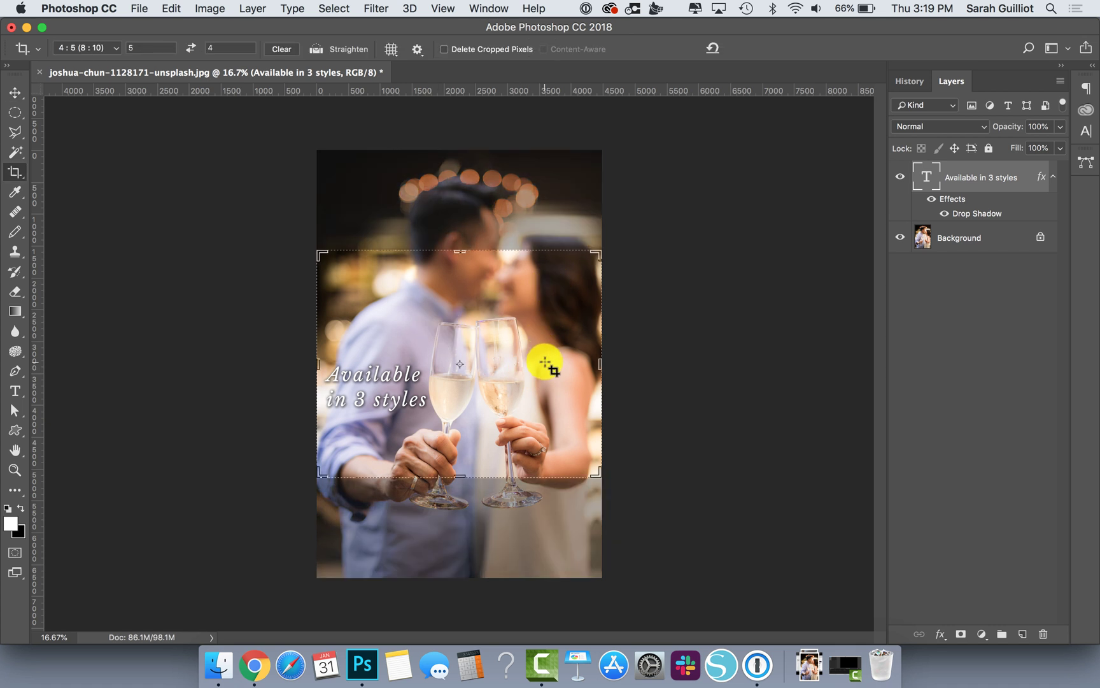
pyautogui.moveTo(554, 367); pyautogui.dragTo(554, 367)
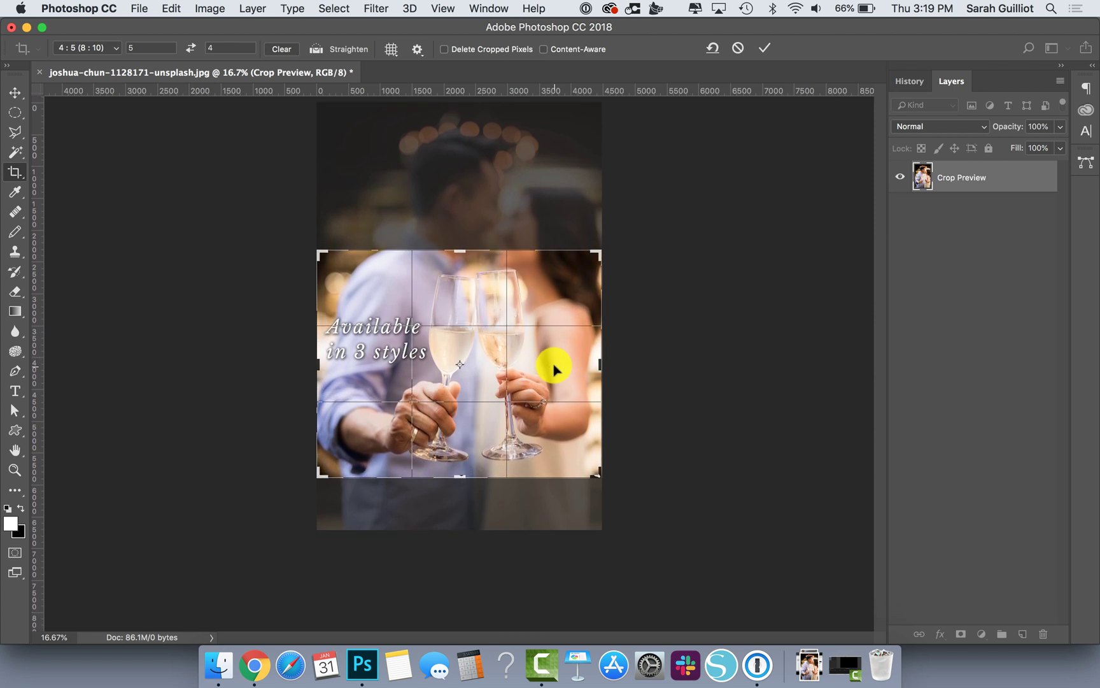
pyautogui.press('Return')
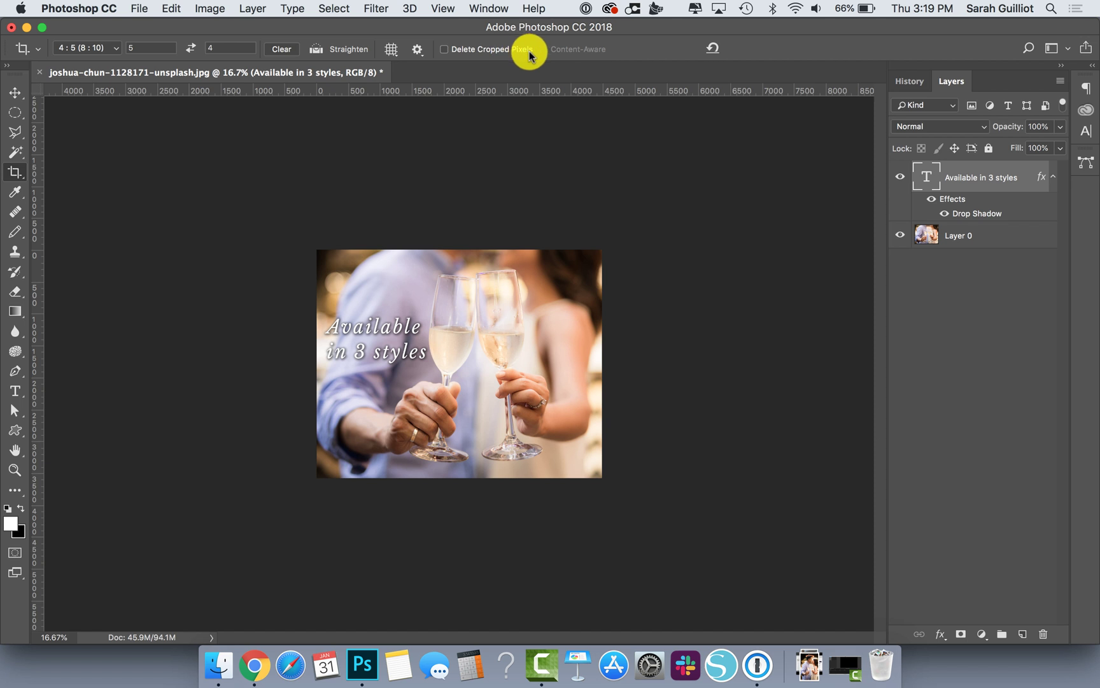
pyautogui.click(444, 50)
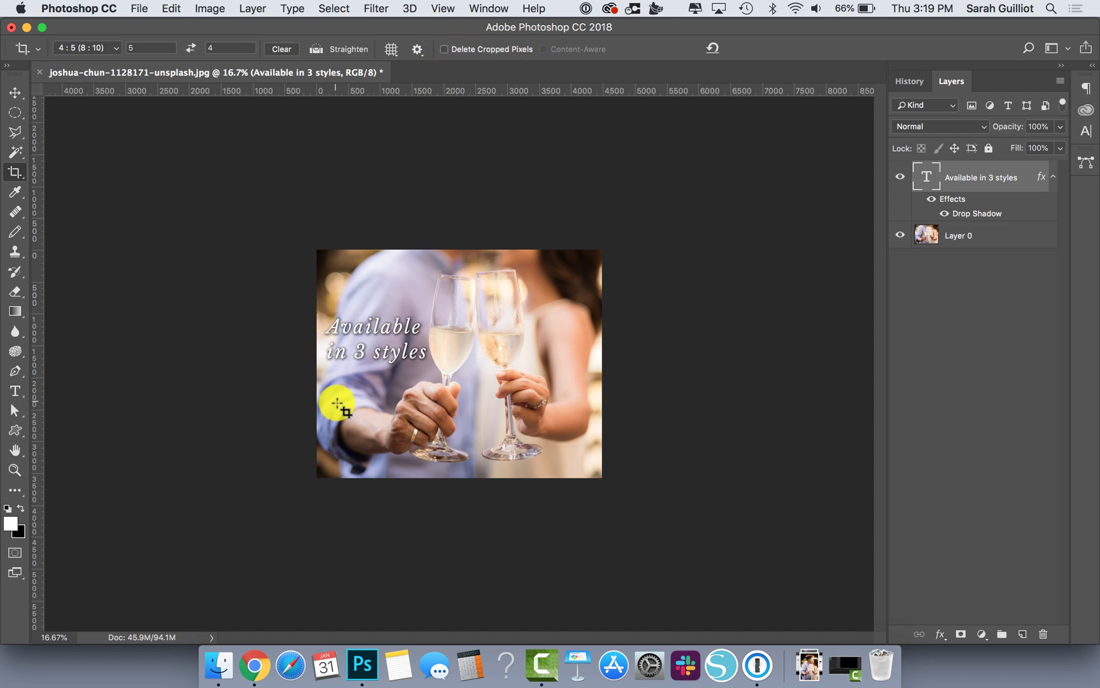
pyautogui.click(16, 93)
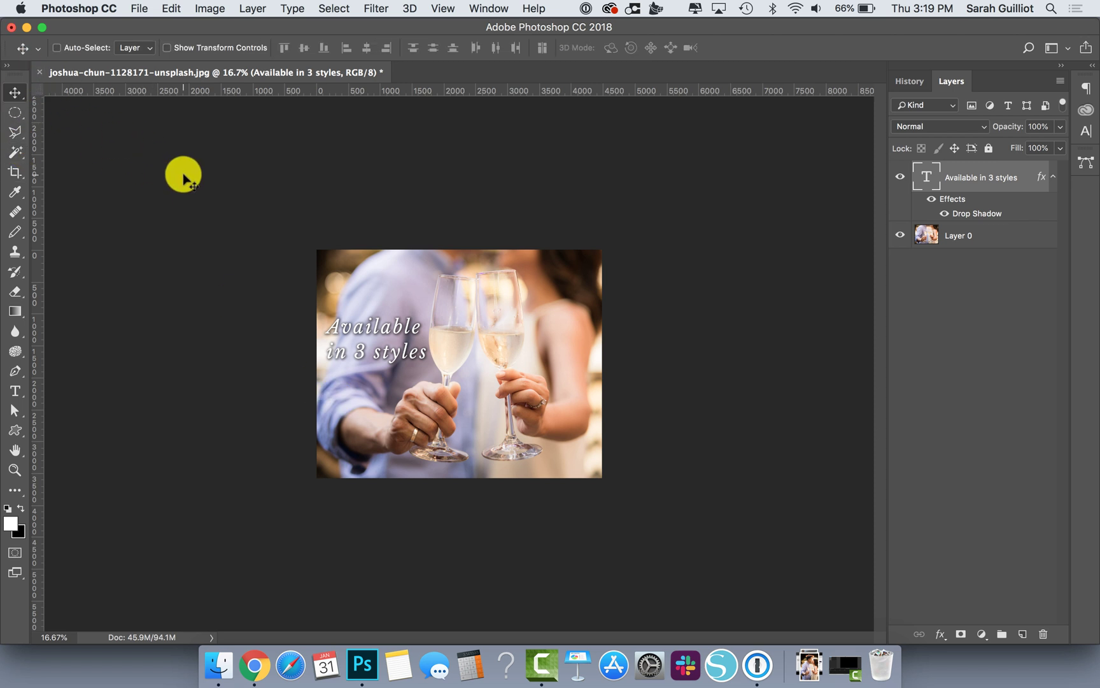
pyautogui.click(15, 172)
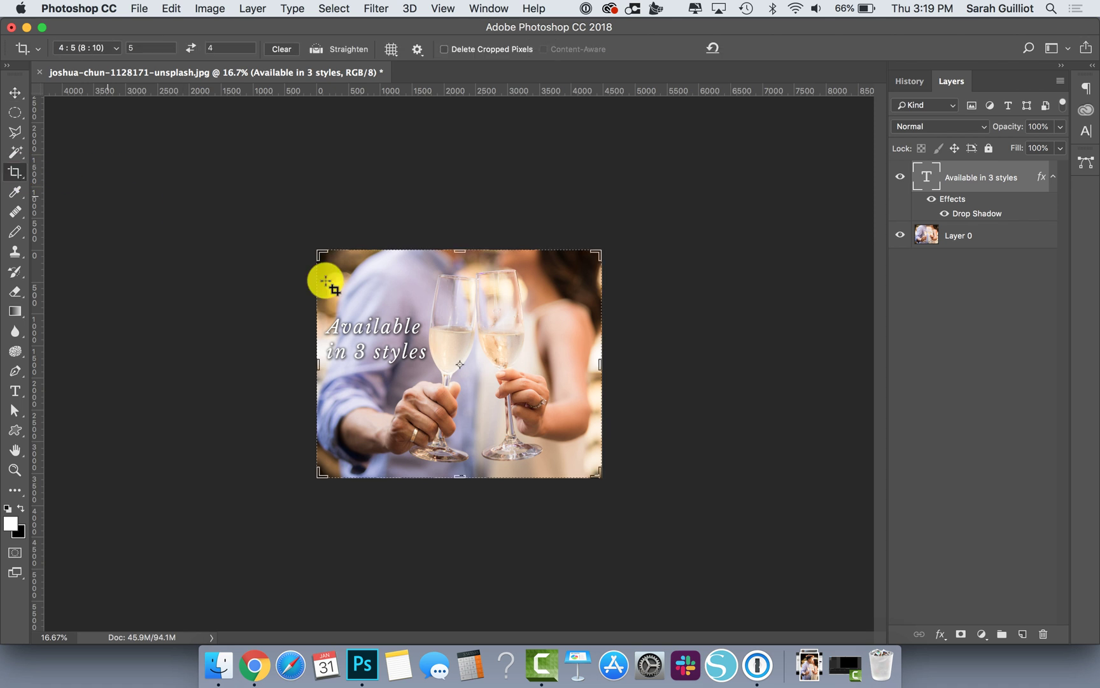
pyautogui.moveTo(462, 251); pyautogui.dragTo(459, 213)
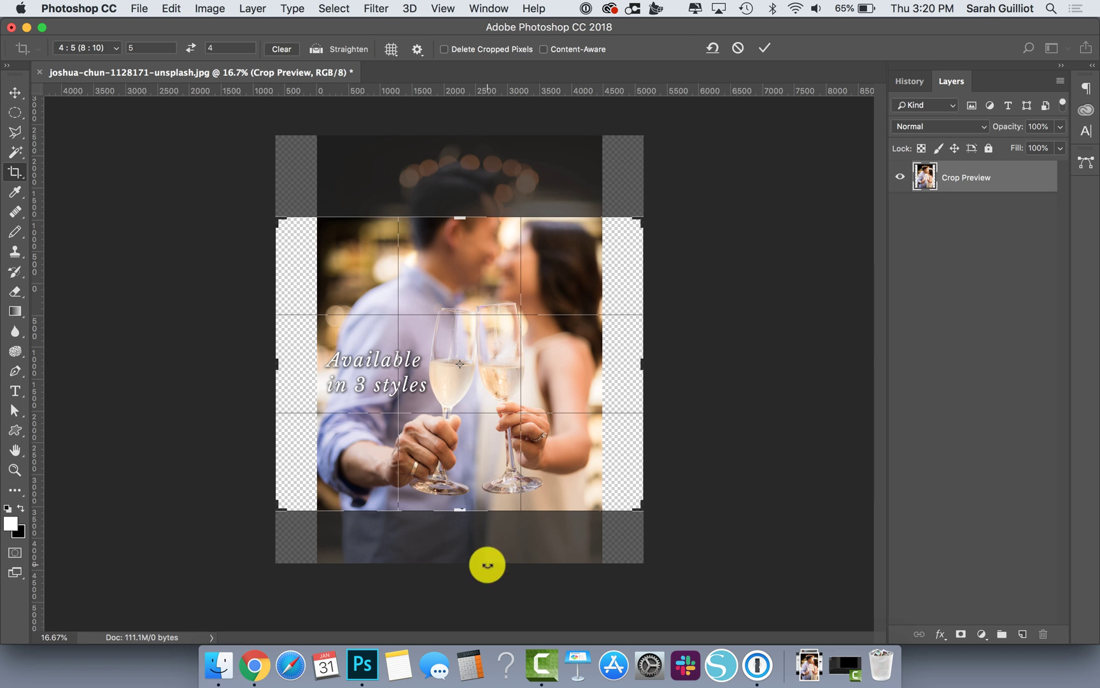
pyautogui.press('Return')
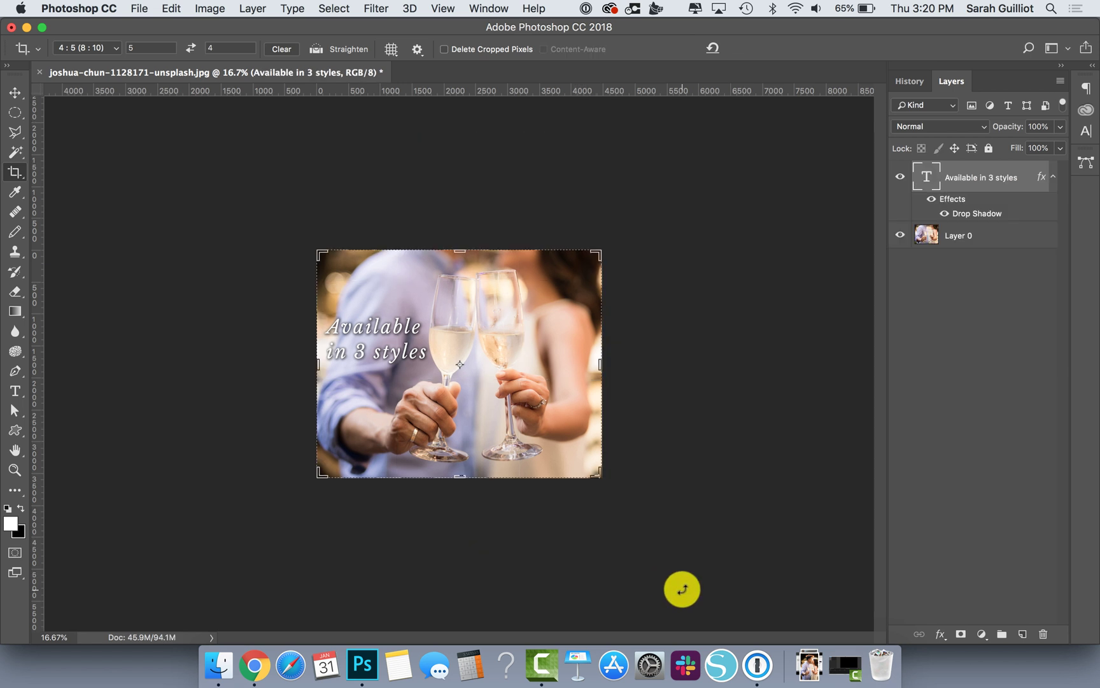
pyautogui.click(14, 92)
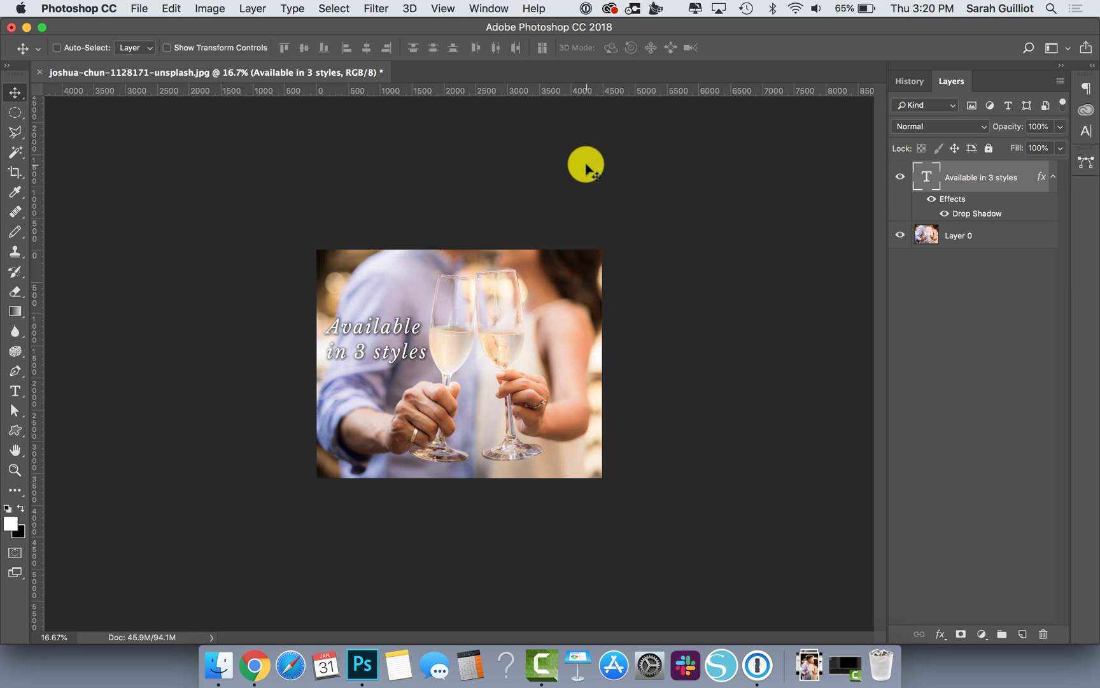
# Step the document's history back from the crop to the Drop Shadow state, before the text was moved and resized
pyautogui.click(910, 82)
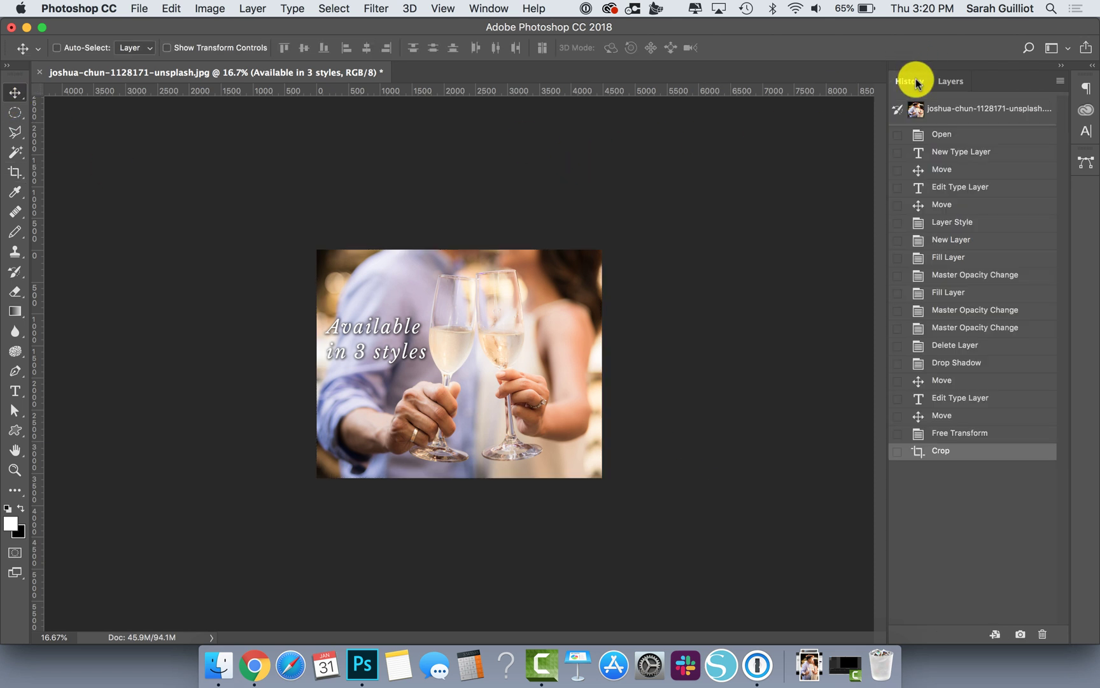
pyautogui.click(477, 9)
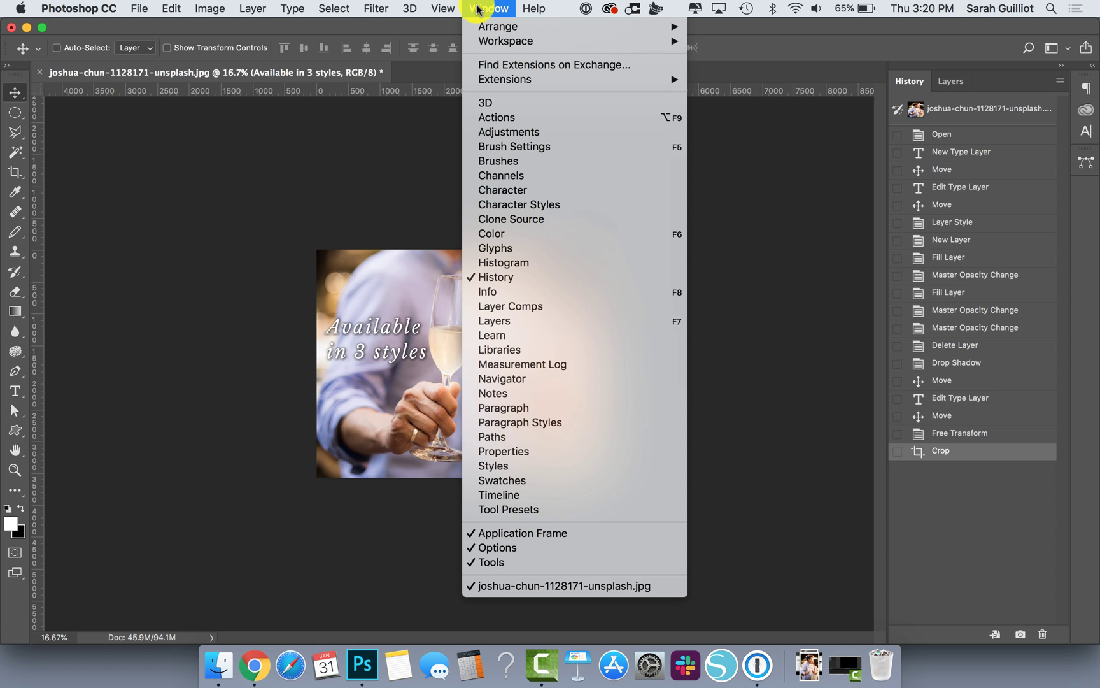
pyautogui.click(1000, 484)
pyautogui.click(993, 433)
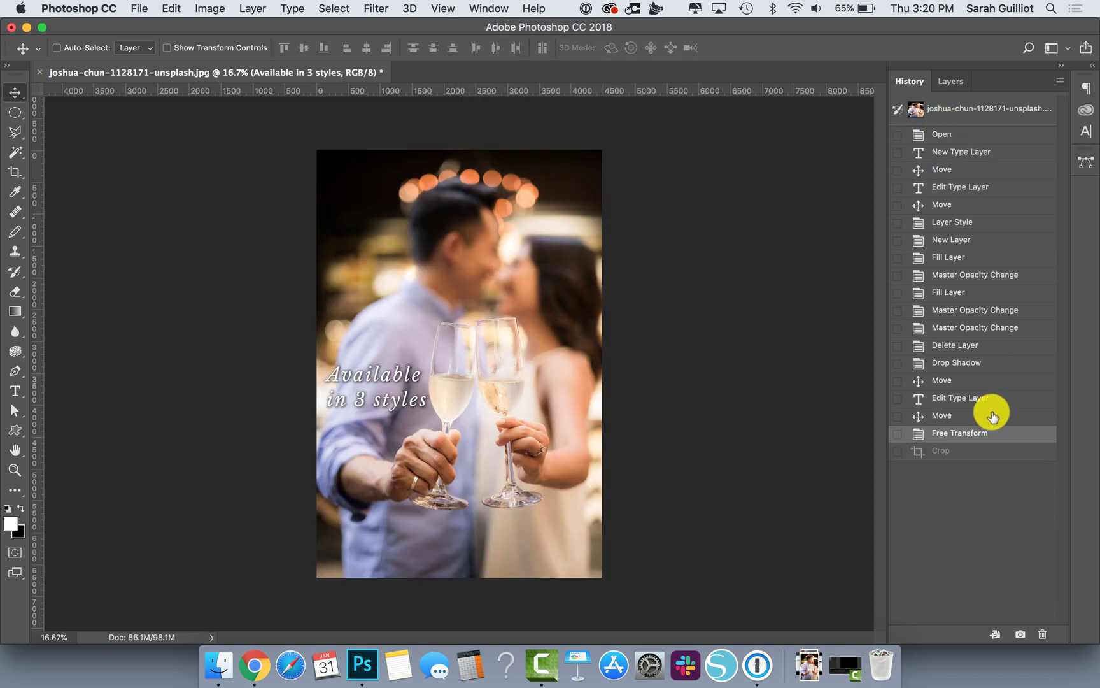
pyautogui.click(990, 416)
pyautogui.click(987, 395)
pyautogui.click(982, 378)
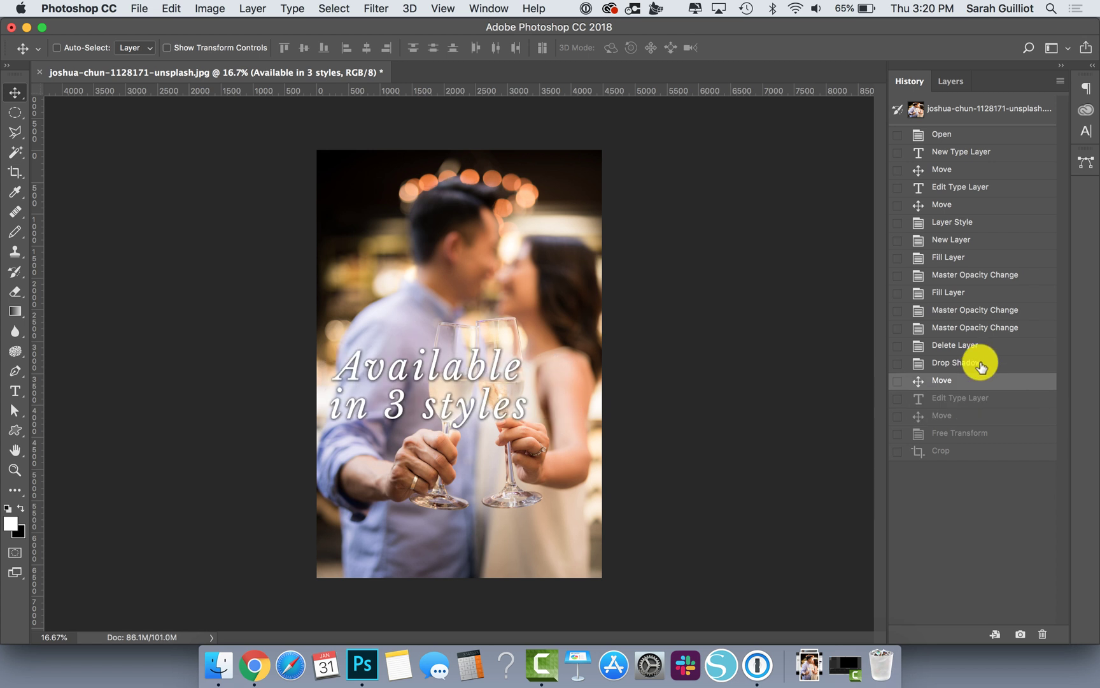
pyautogui.click(981, 360)
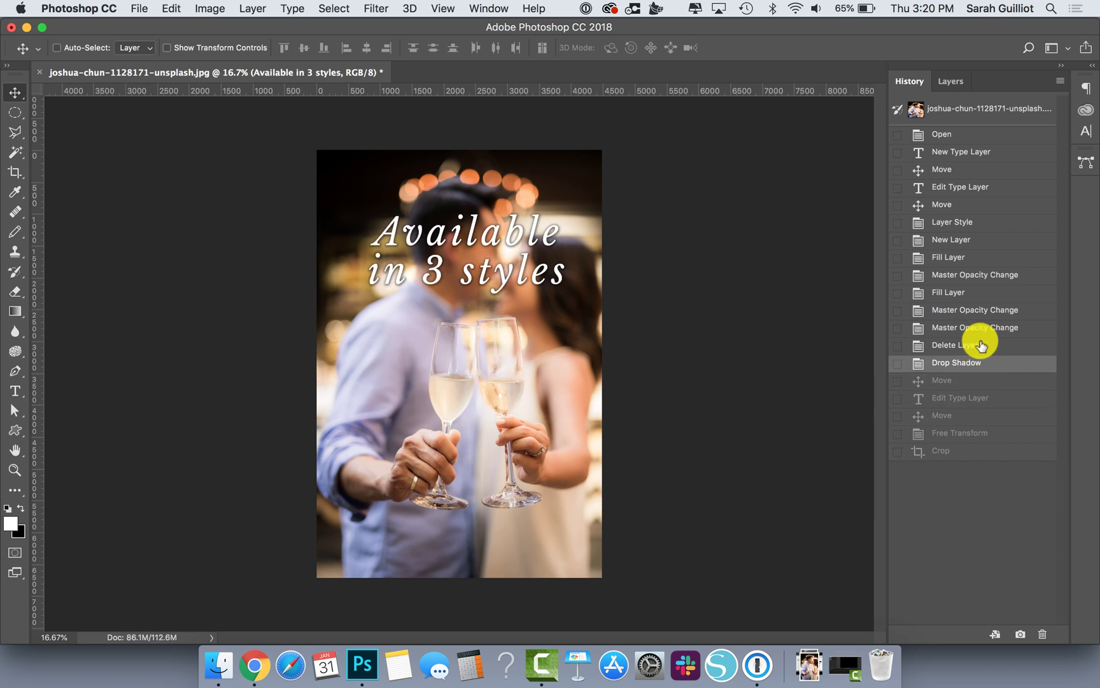
# Hide the "Available in 3 styles" text layer and check the document's pixel dimensions and resolution
pyautogui.click(949, 81)
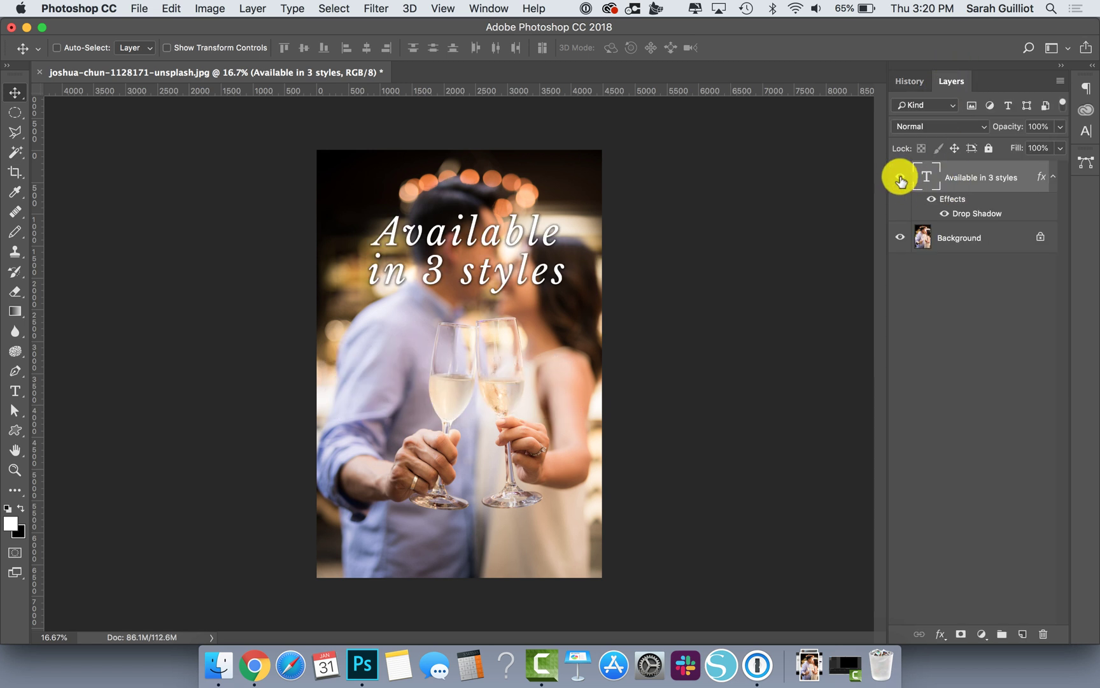
pyautogui.click(900, 177)
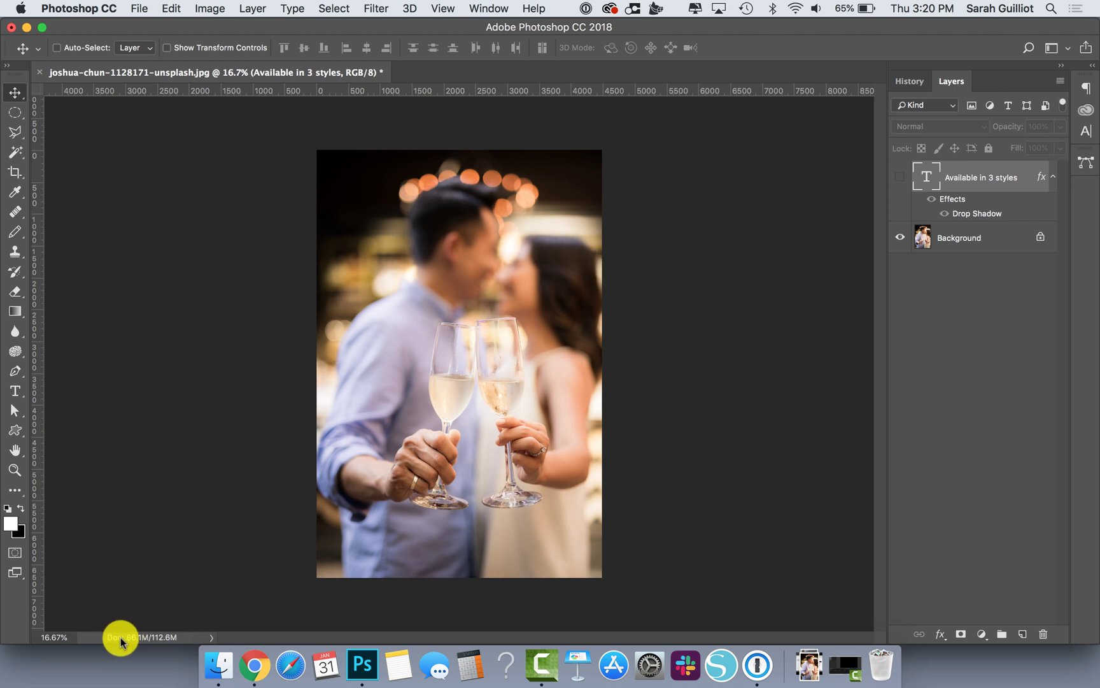
pyautogui.click(148, 638)
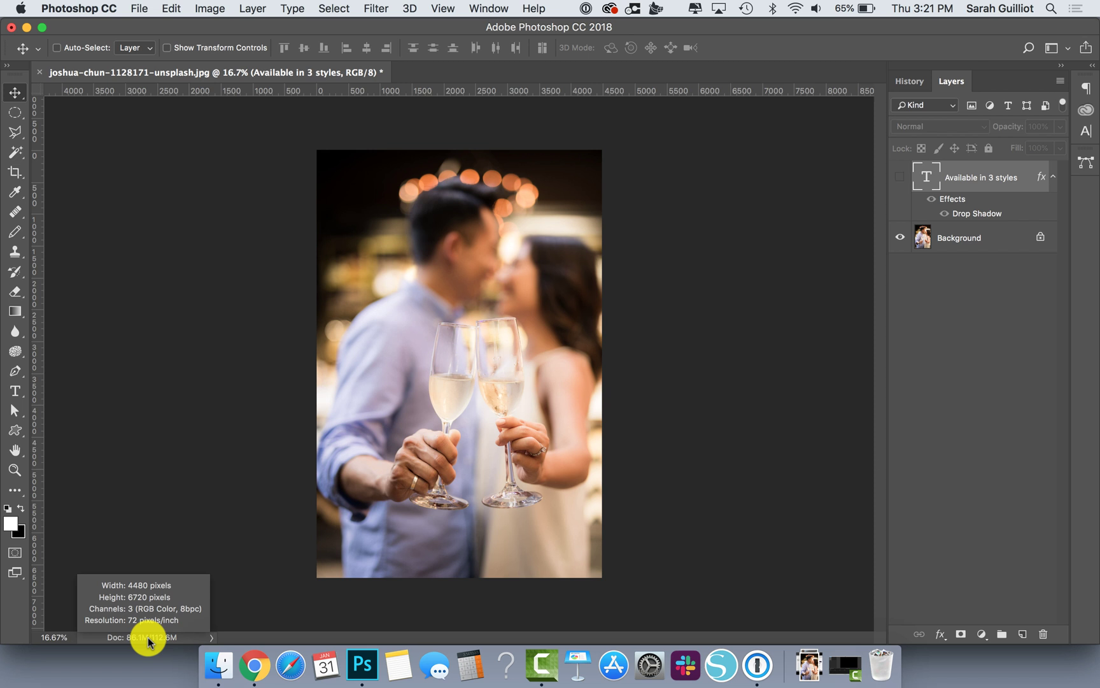
pyautogui.click(148, 640)
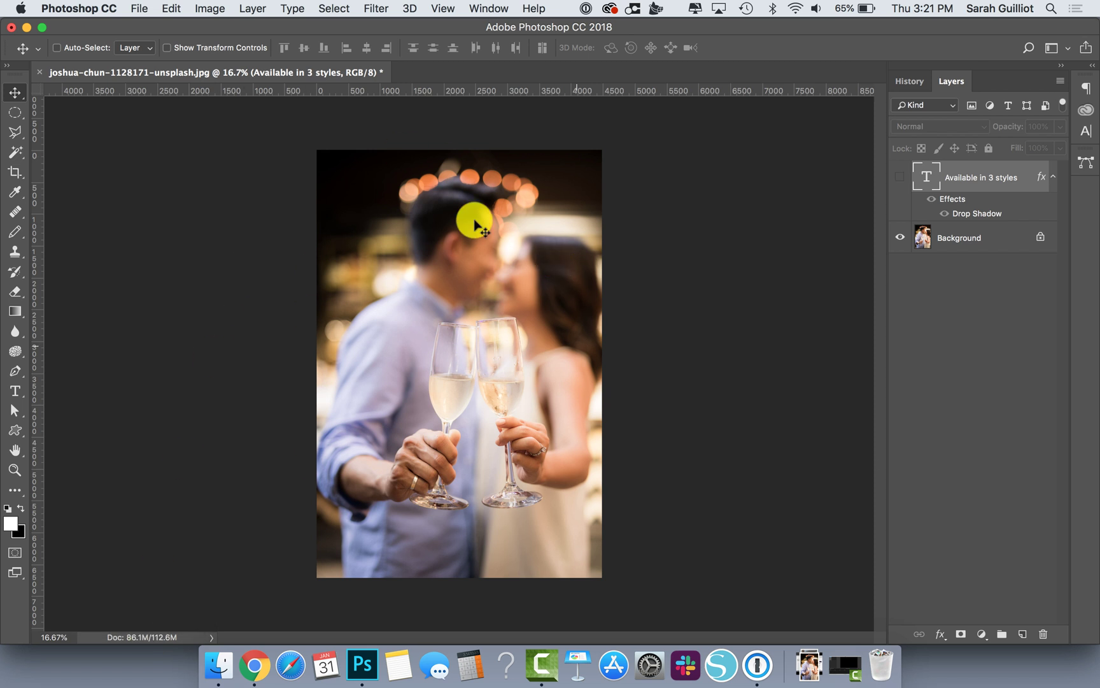
# Resize the image proportionally to a width of 3000 pixels, keeping Resample on Automatic, and check the document dimensions
pyautogui.click(212, 9)
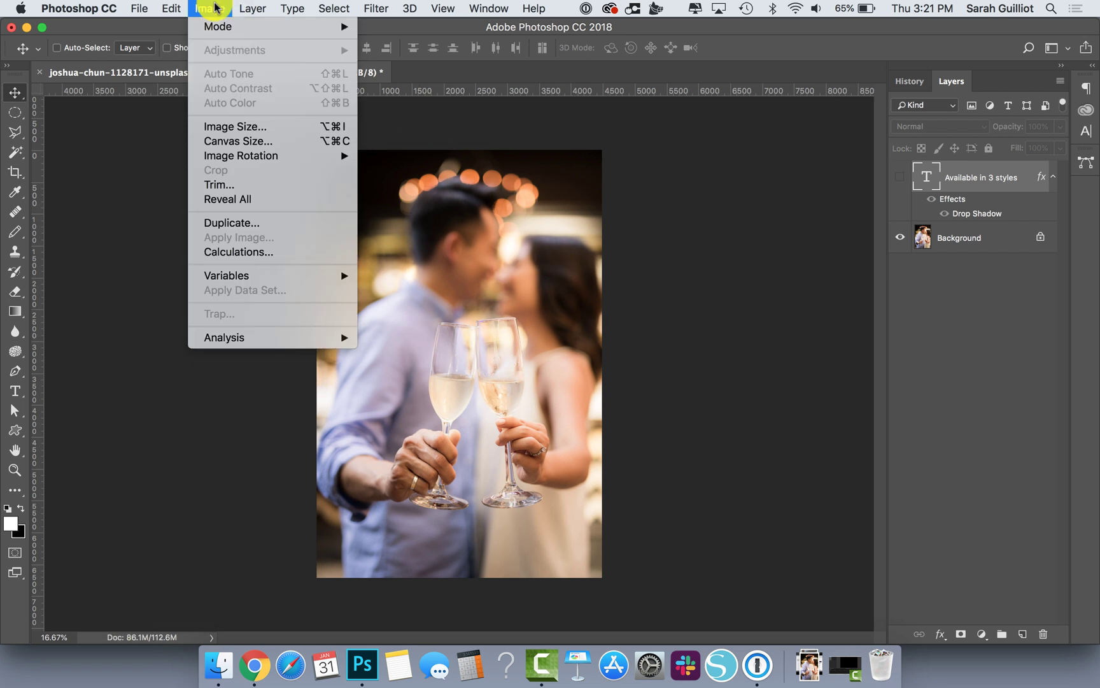
pyautogui.click(235, 126)
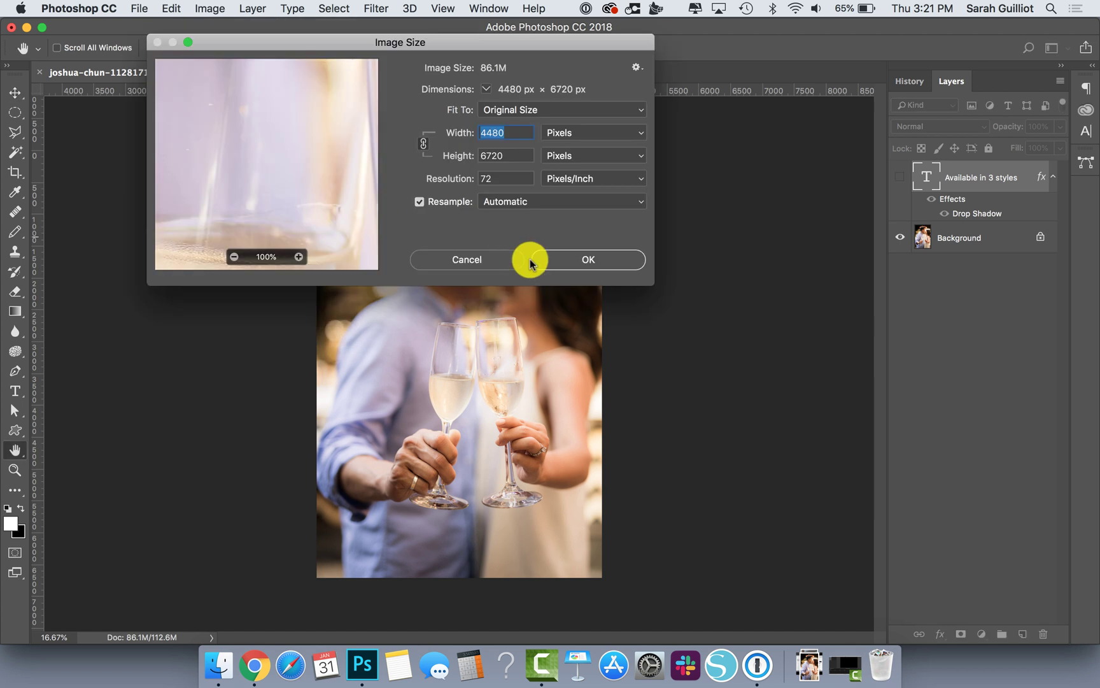
pyautogui.write('3')
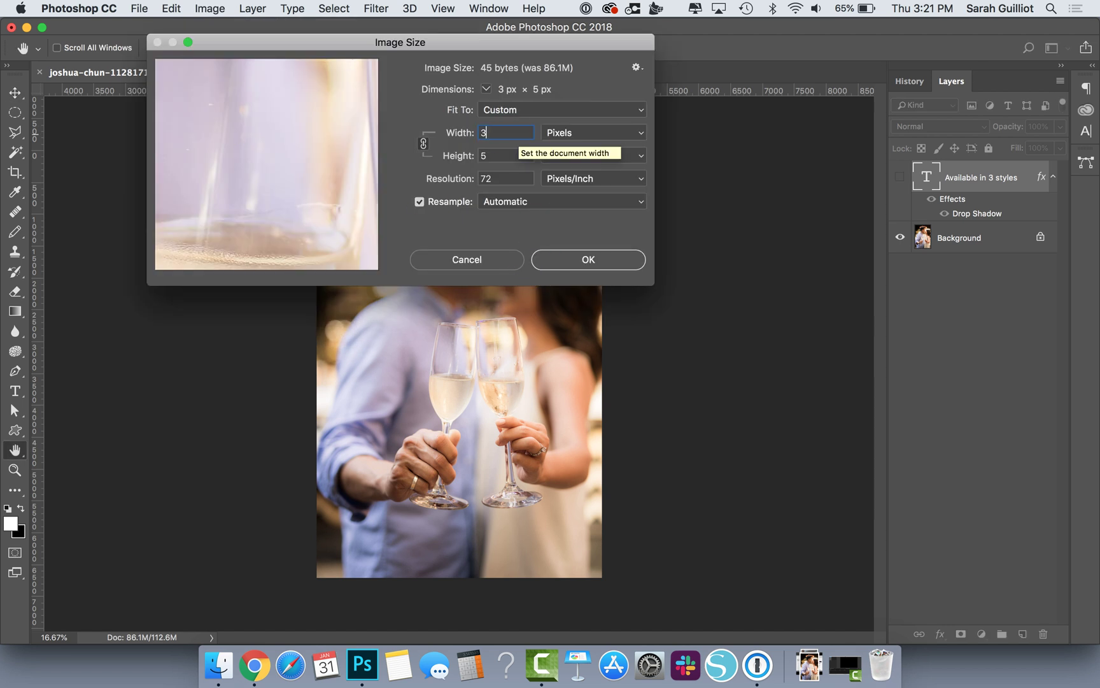
pyautogui.write('000')
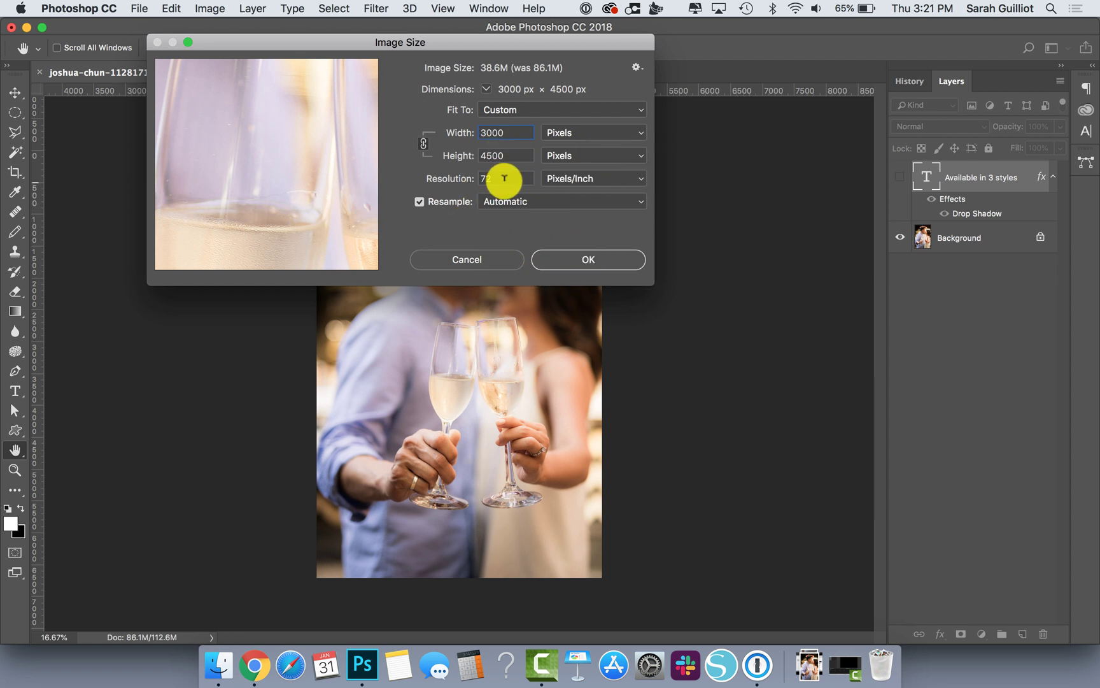
pyautogui.click(590, 261)
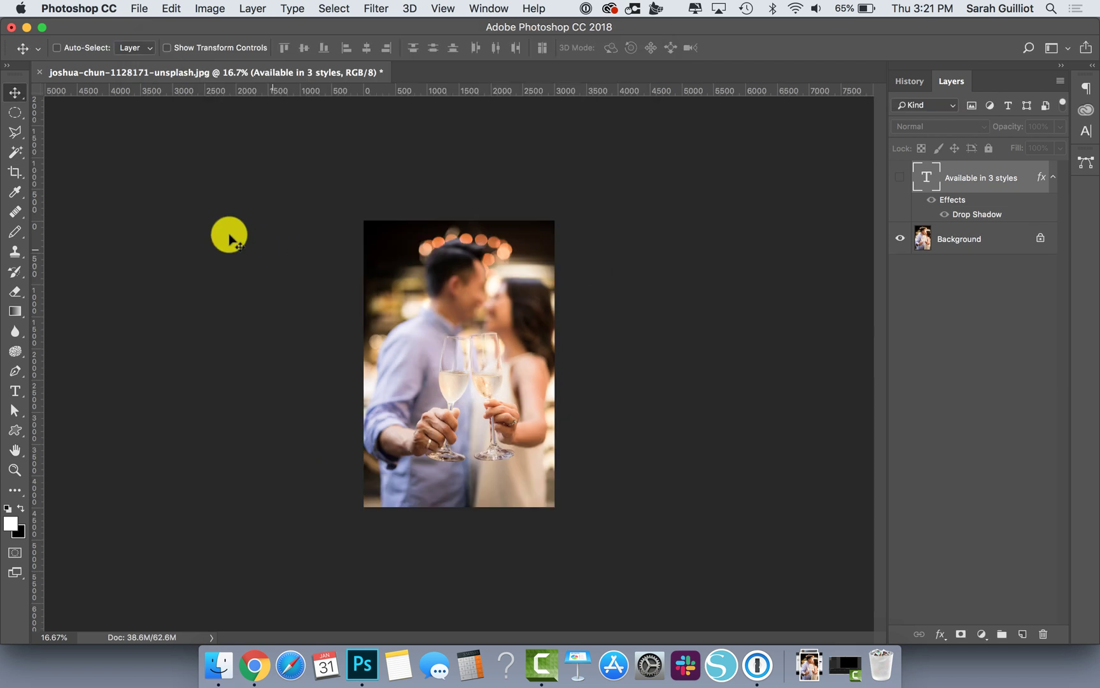
pyautogui.click(156, 637)
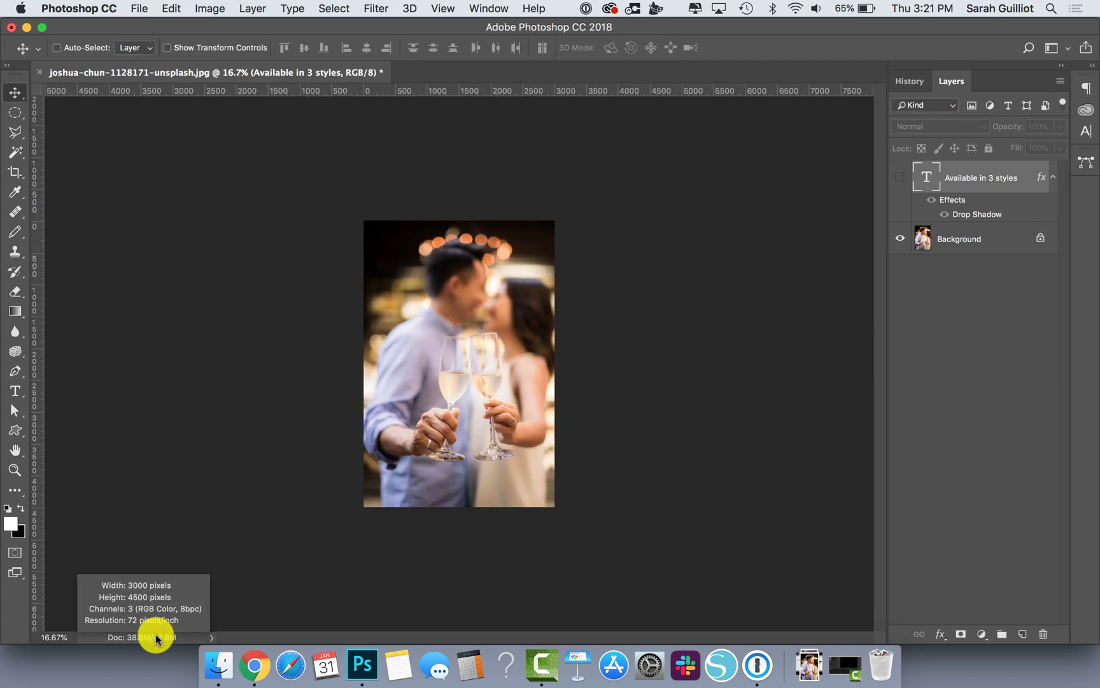
# Crop the resized photo to a full-width 5 by 4 frame around the hands and whole champagne glasses, keeping Delete Cropped Pixels off
pyautogui.click(15, 171)
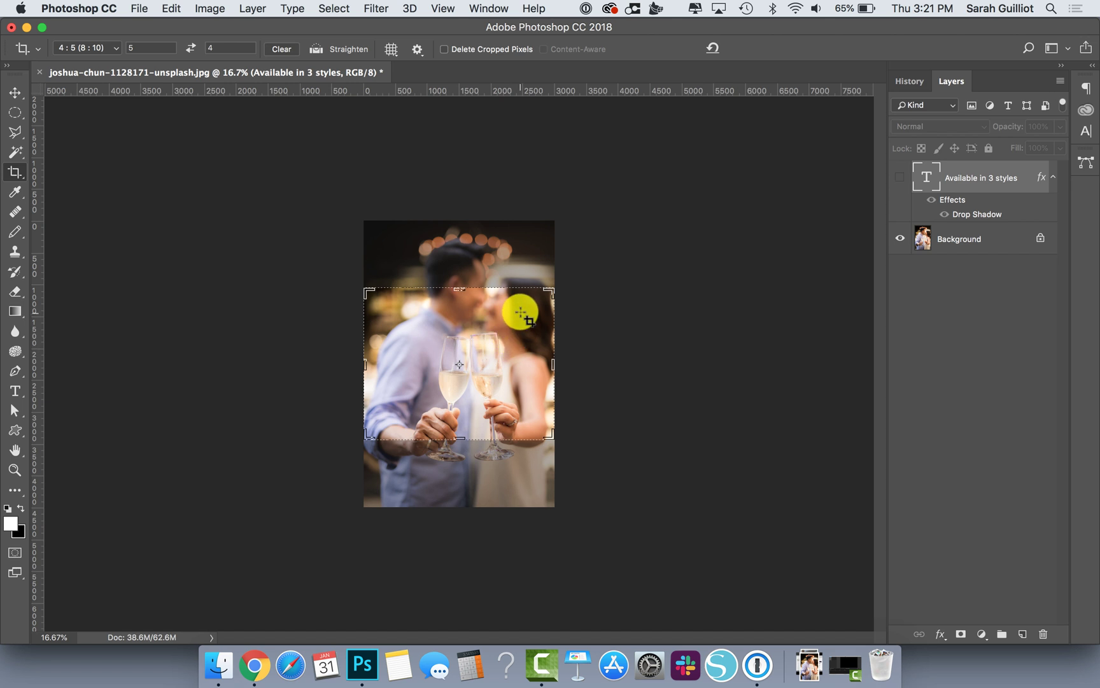
pyautogui.click(339, 318)
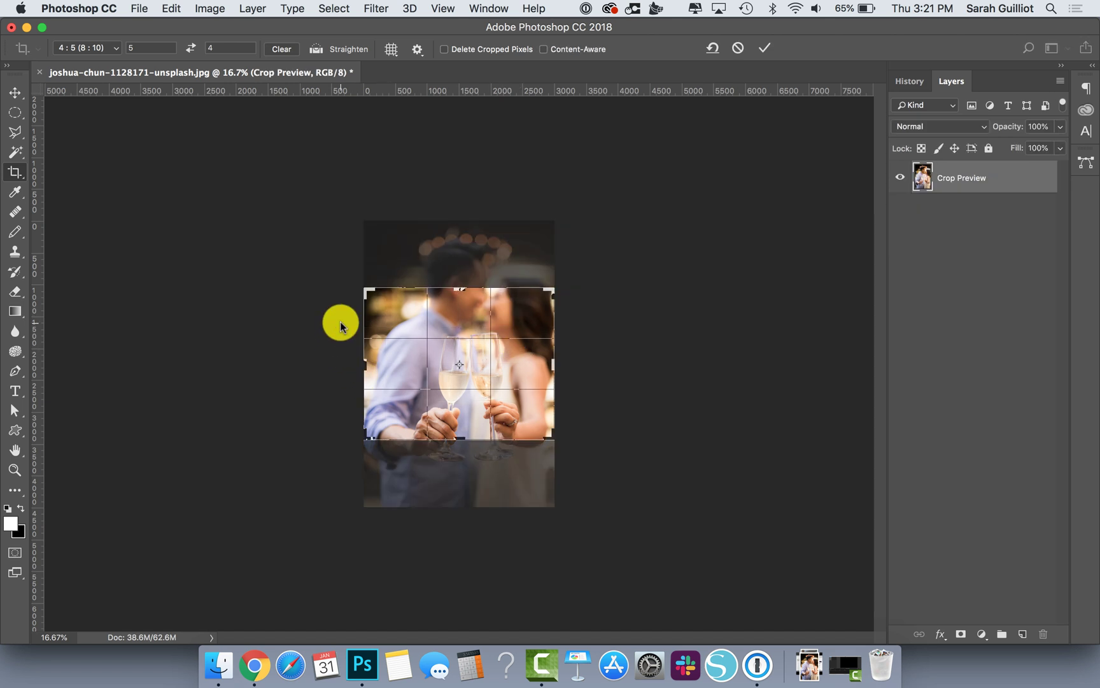
pyautogui.moveTo(493, 386); pyautogui.dragTo(497, 356)
pyautogui.press('Return')
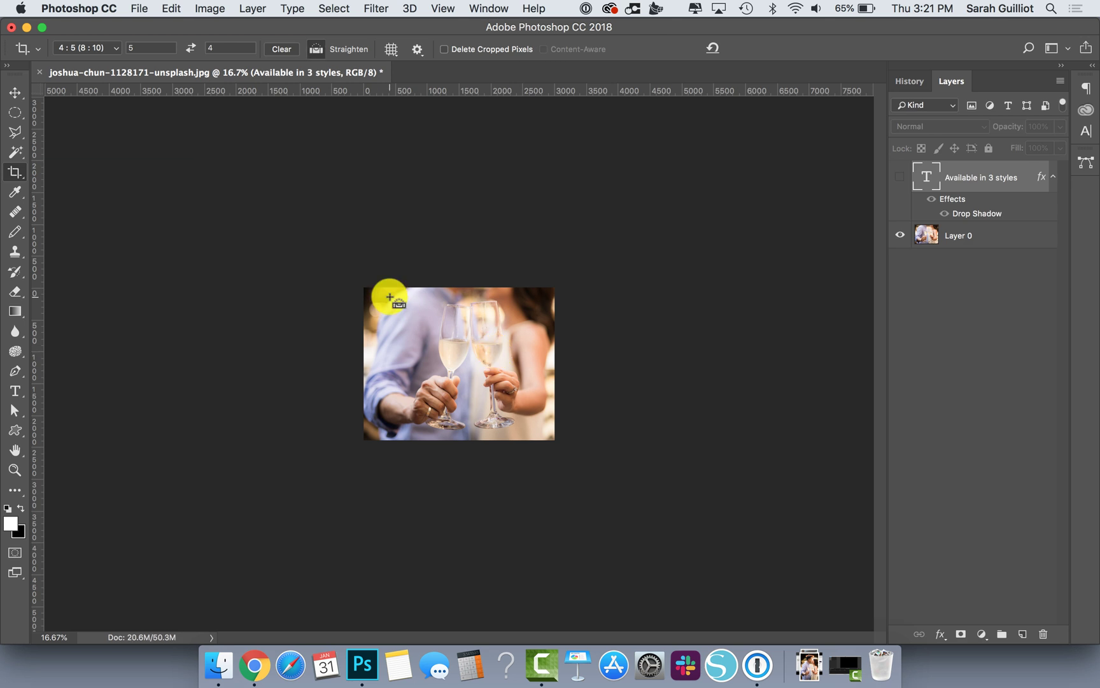
pyautogui.press('super+equal')
pyautogui.press('super+equal')
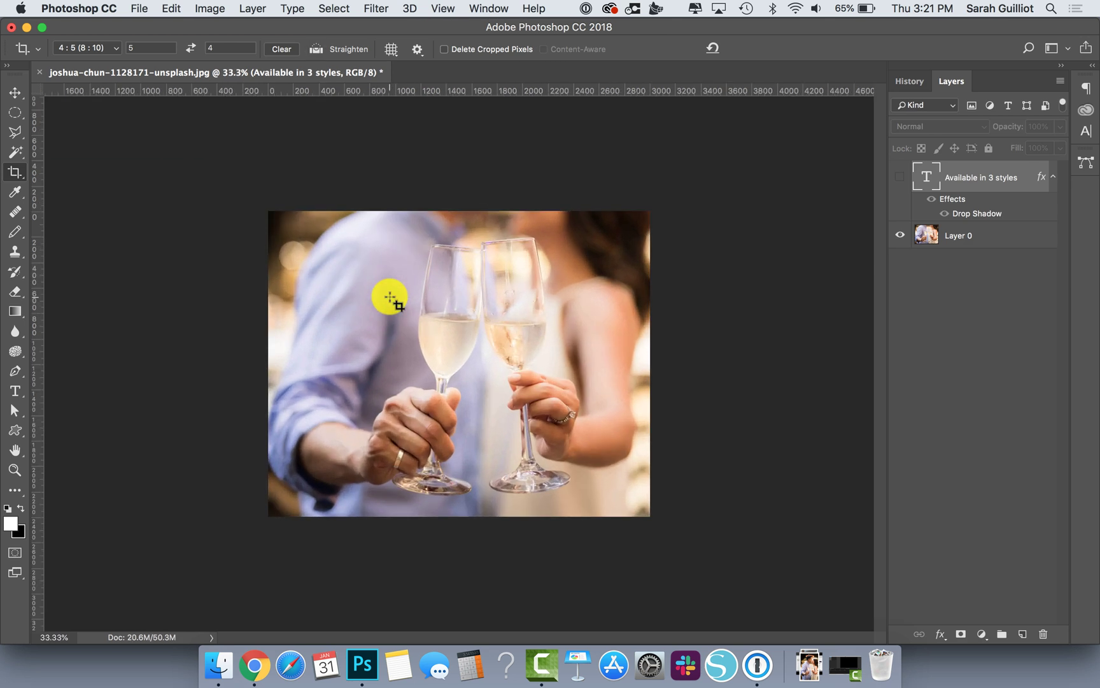